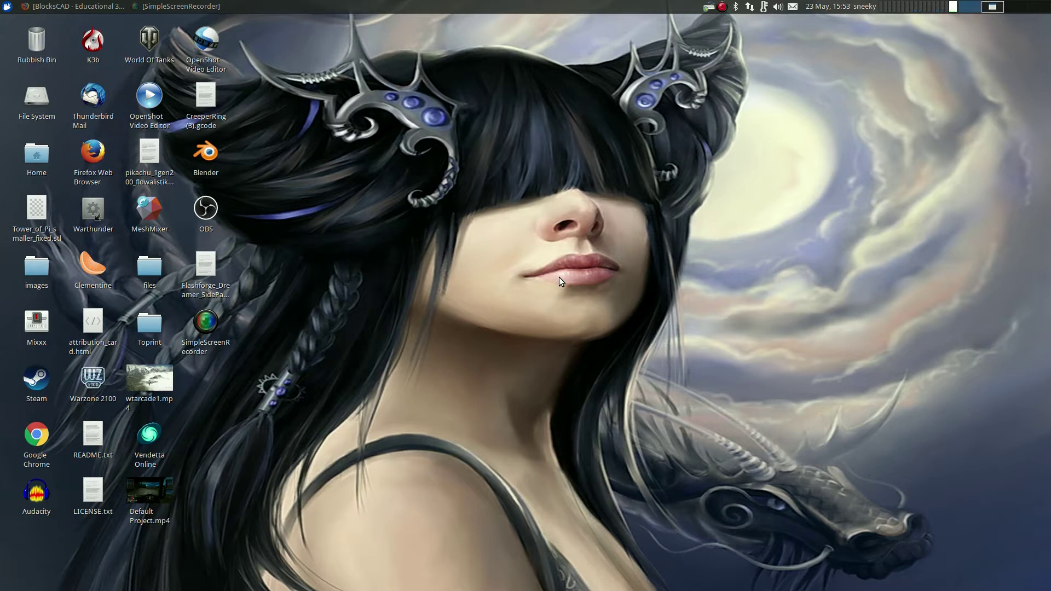
# Switch to Firefox and open the BlocksCAD editor from the BlocksCAD home page.
pyautogui.click(76, 6)
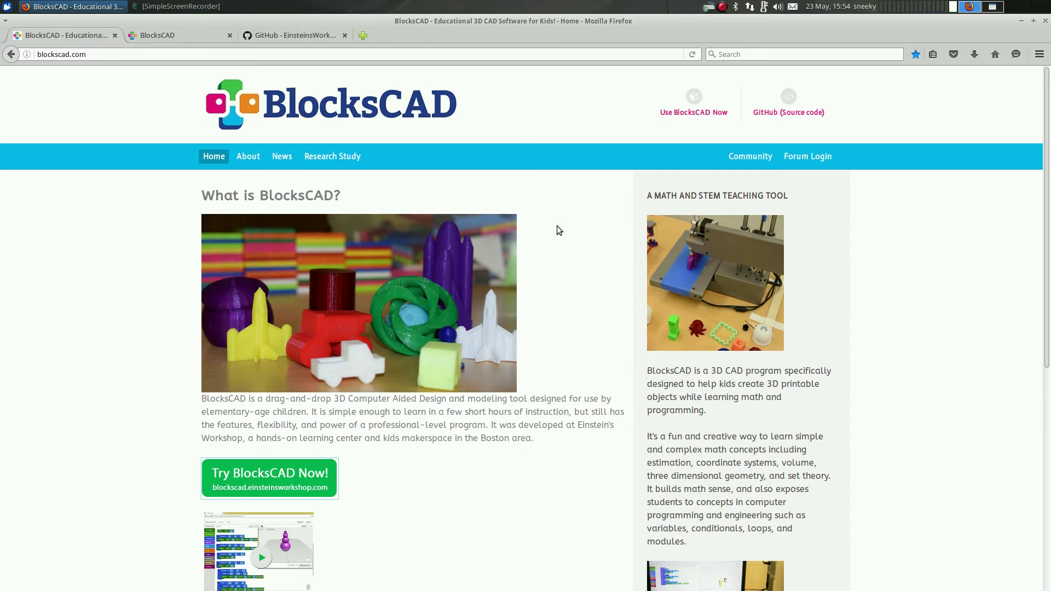
pyautogui.click(155, 35)
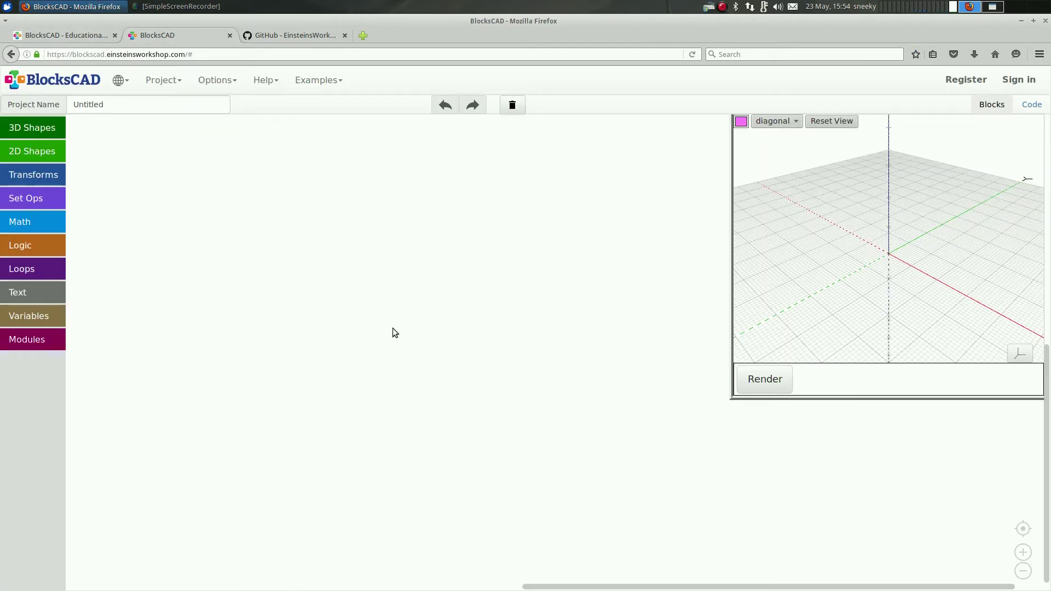
pyautogui.click(65, 35)
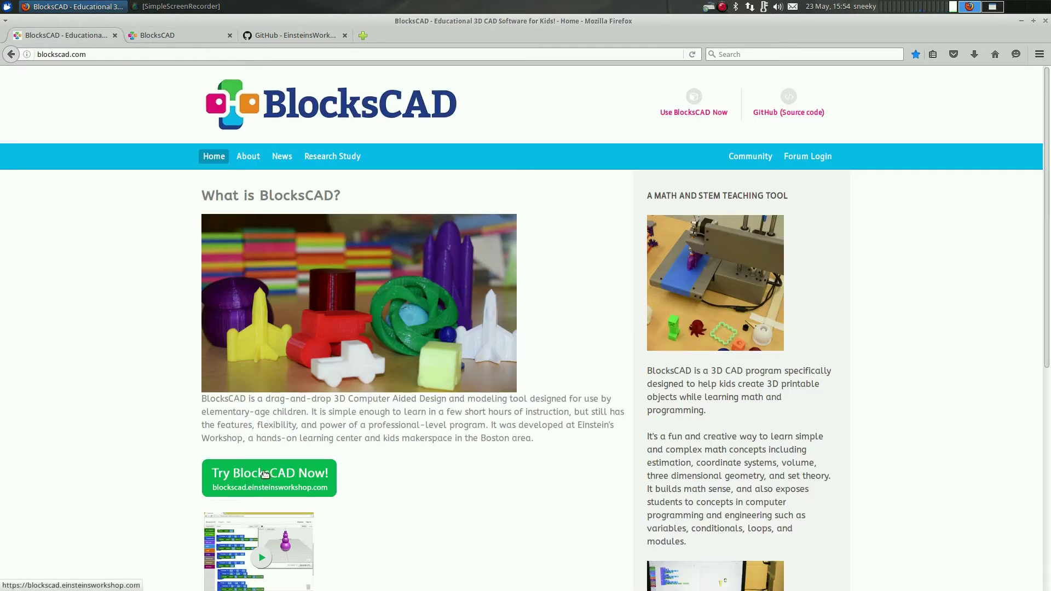
pyautogui.click(247, 481)
pyautogui.click(166, 36)
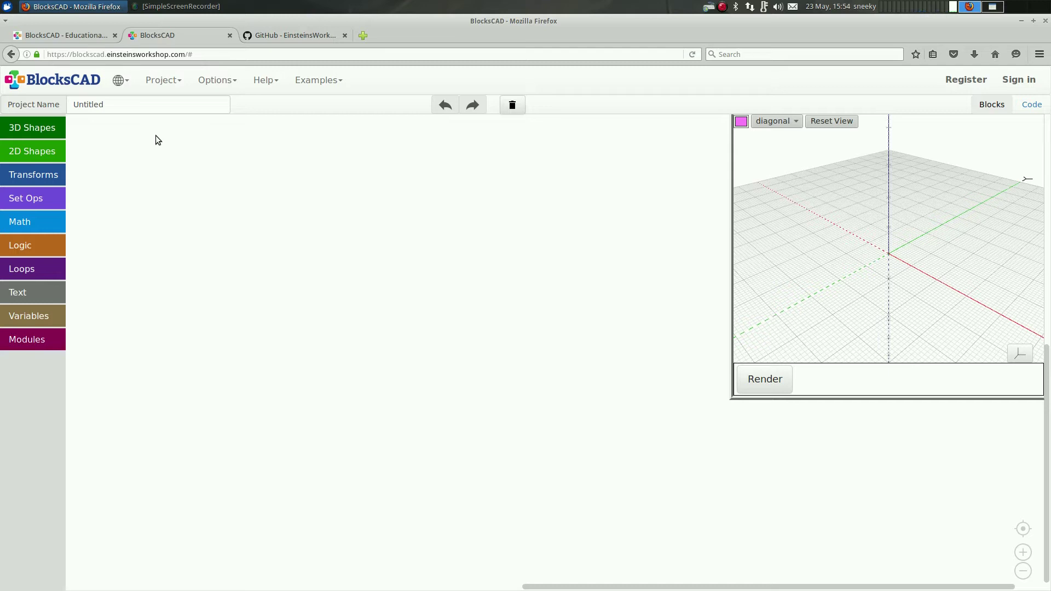
# Add a torus block from the 3D shapes to the empty workspace and render it.
pyautogui.click(43, 133)
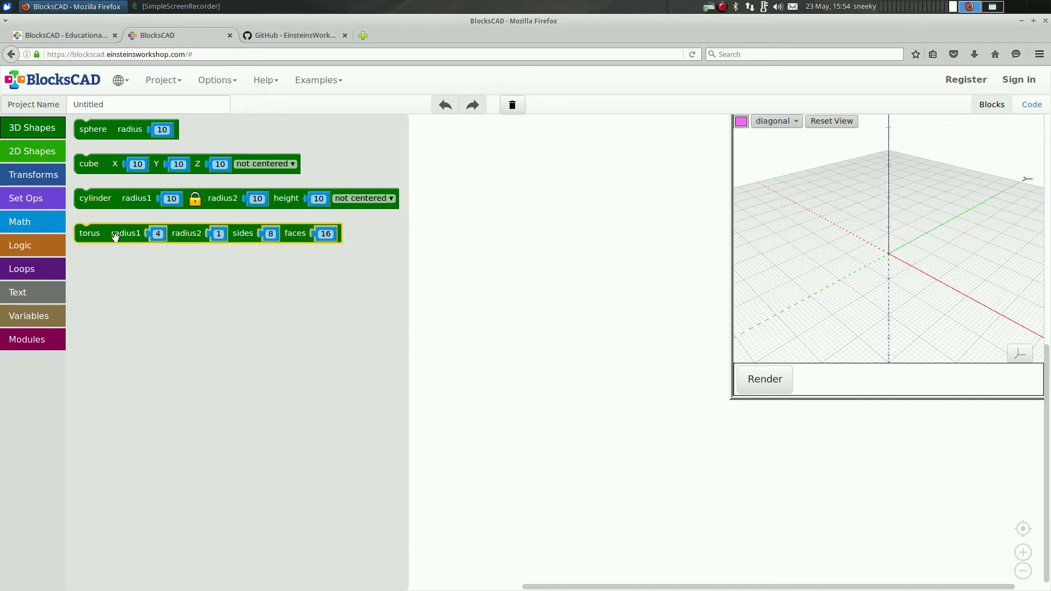
pyautogui.moveTo(115, 236); pyautogui.dragTo(162, 288)
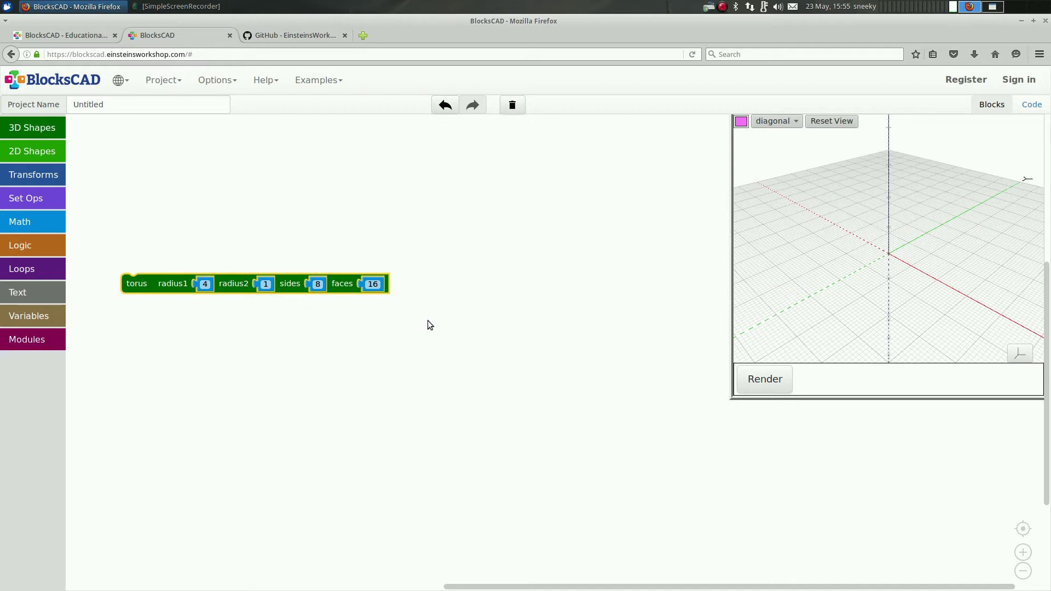
pyautogui.click(771, 389)
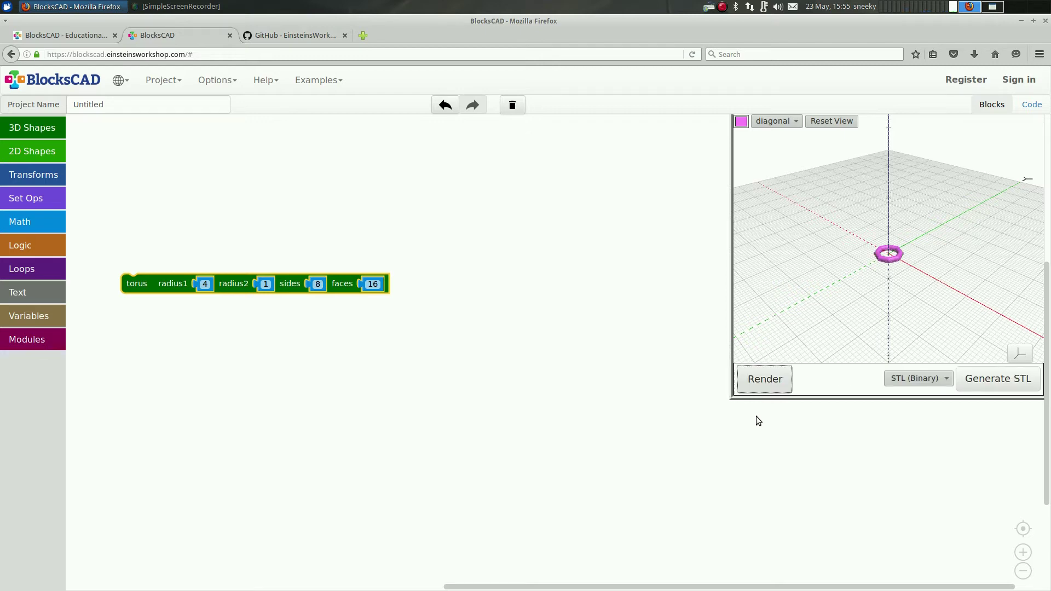
pyautogui.scroll(2, 855, 307)
pyautogui.scroll(-1, 854, 306)
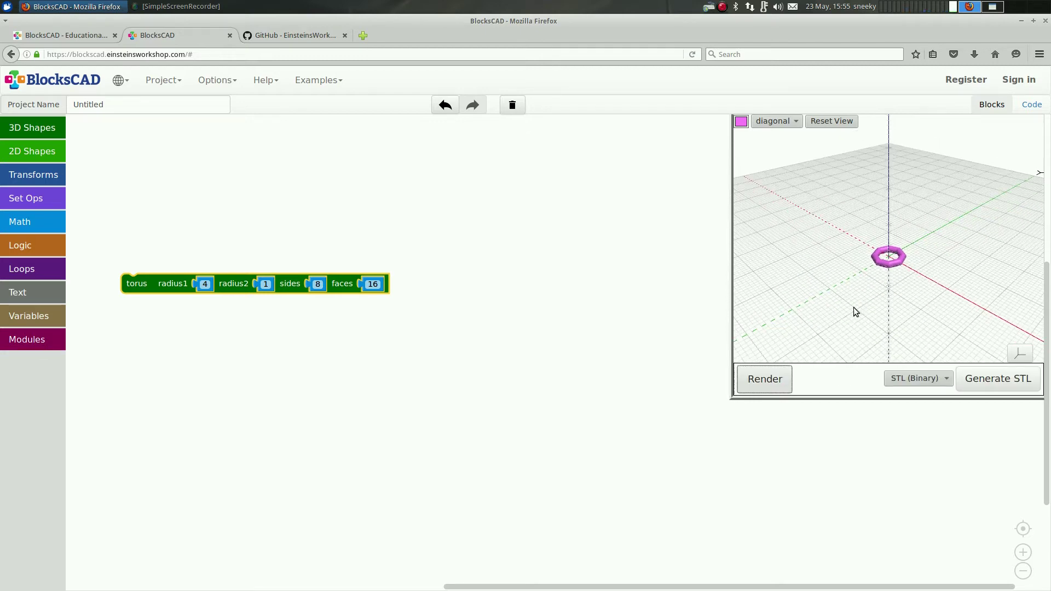
pyautogui.scroll(1, 855, 312)
pyautogui.scroll(-3, 853, 306)
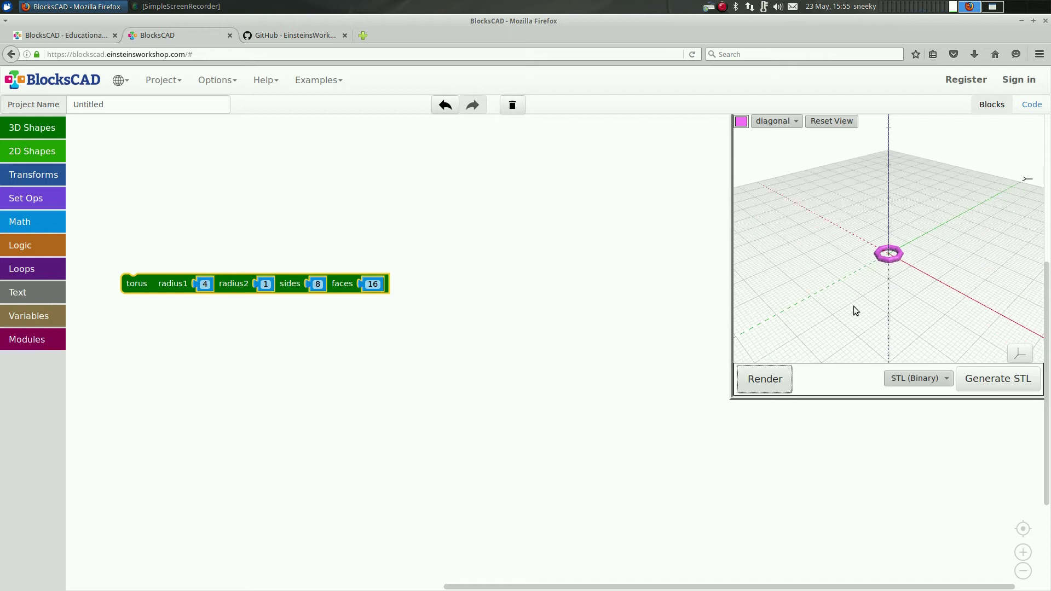
# Set the torus's radius1 to 6 and render the model again.
pyautogui.click(204, 284)
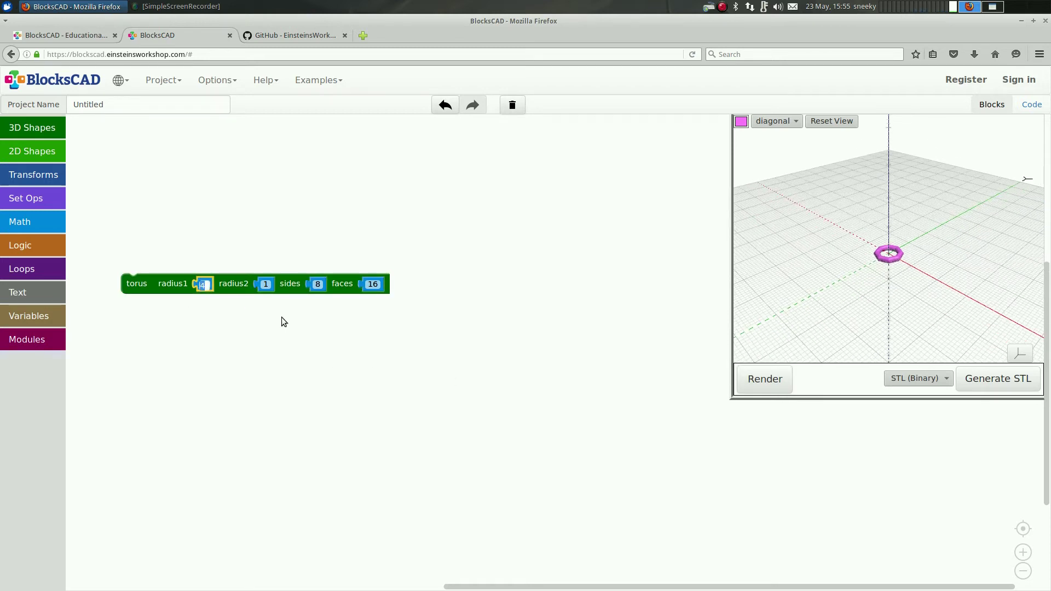
pyautogui.press('BackSpace')
pyautogui.write('6')
pyautogui.click(759, 381)
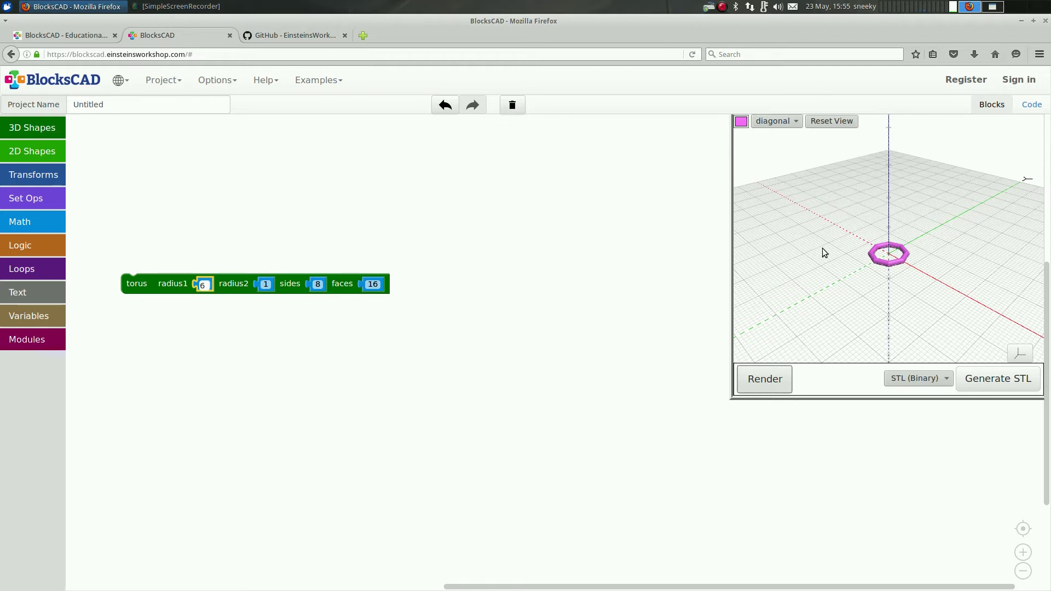
# Set the torus's radius2 to 3 and render the thicker ring.
pyautogui.click(266, 284)
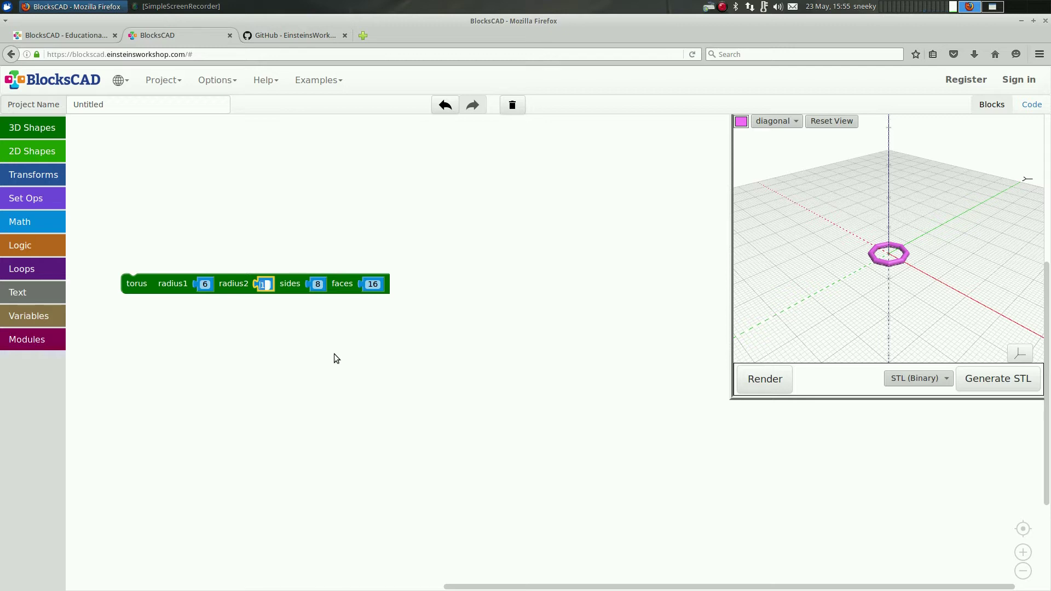
pyautogui.press('BackSpace')
pyautogui.write('3')
pyautogui.click(759, 386)
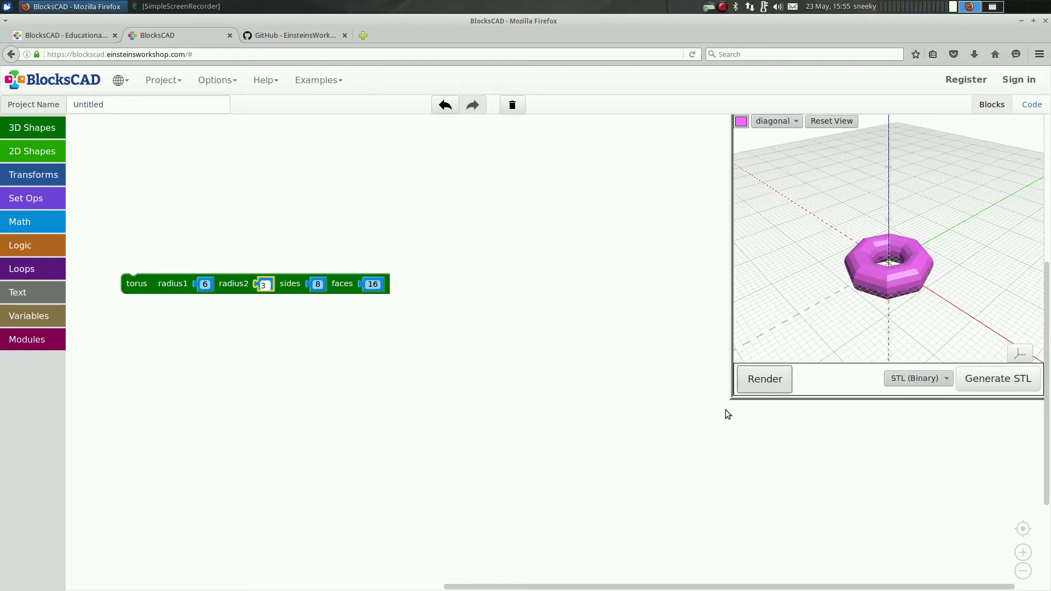
# Enlarge the 3D preview area and inspect the rendered torus from another side.
pyautogui.moveTo(733, 398); pyautogui.dragTo(595, 478)
pyautogui.scroll(2, 941, 361)
pyautogui.scroll(-3, 941, 360)
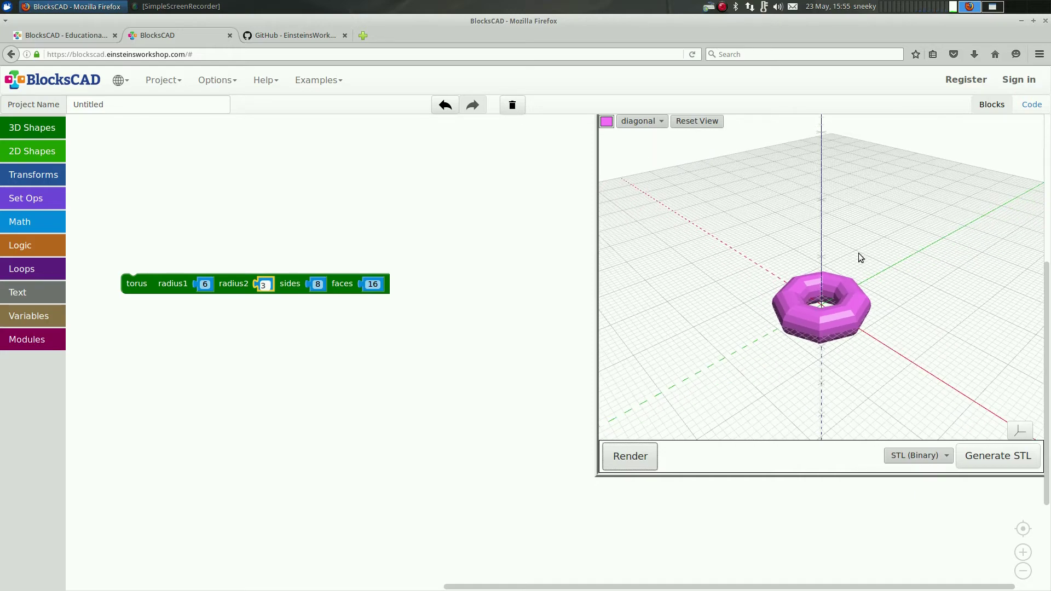
pyautogui.moveTo(909, 326); pyautogui.dragTo(803, 318)
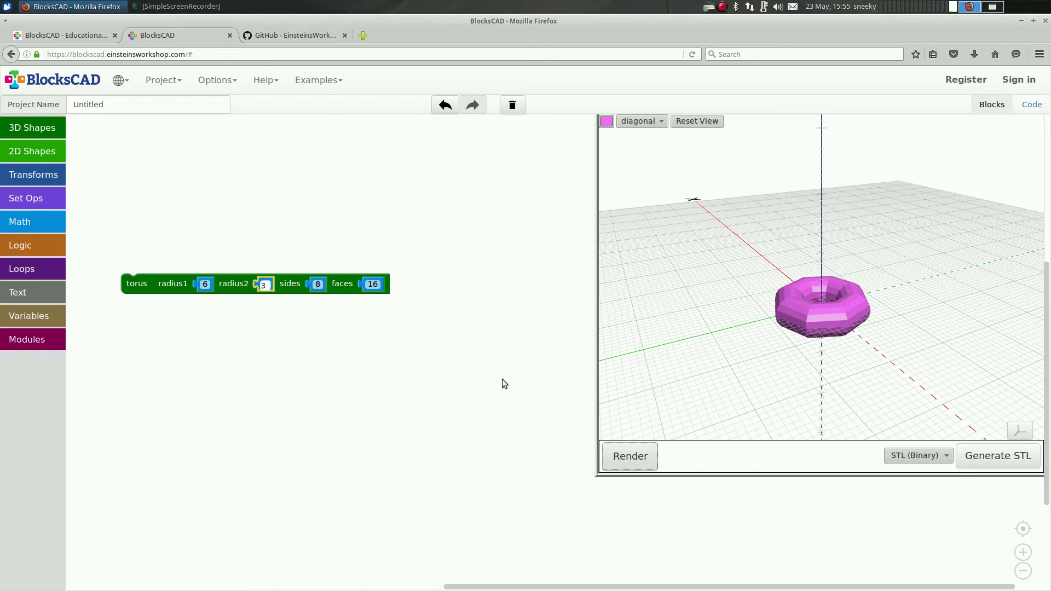
pyautogui.click(342, 368)
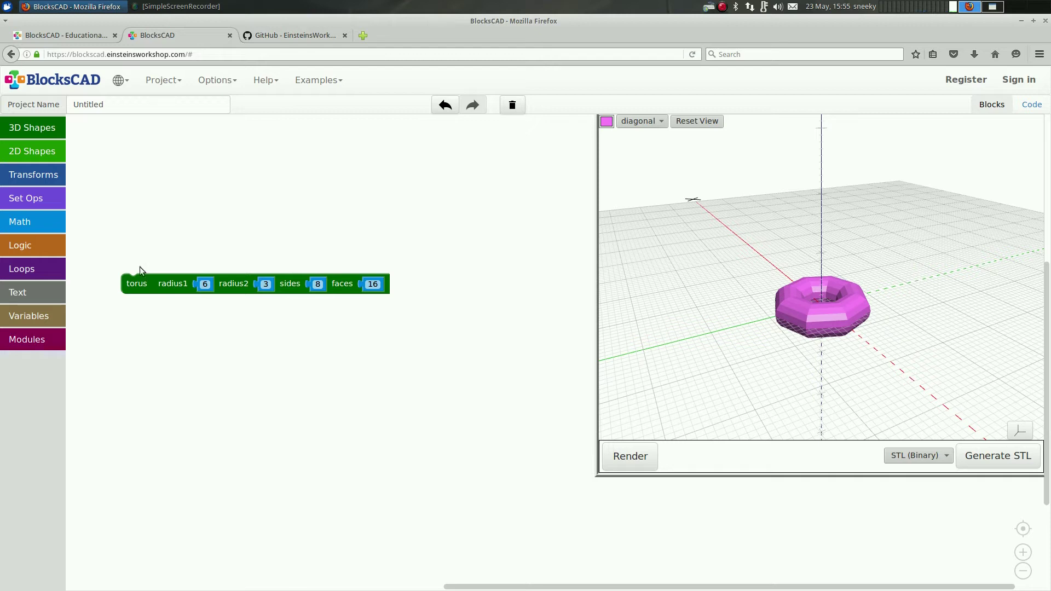
# Add a sphere block above the torus block, set its radius to 16 and render the model.
pyautogui.click(41, 129)
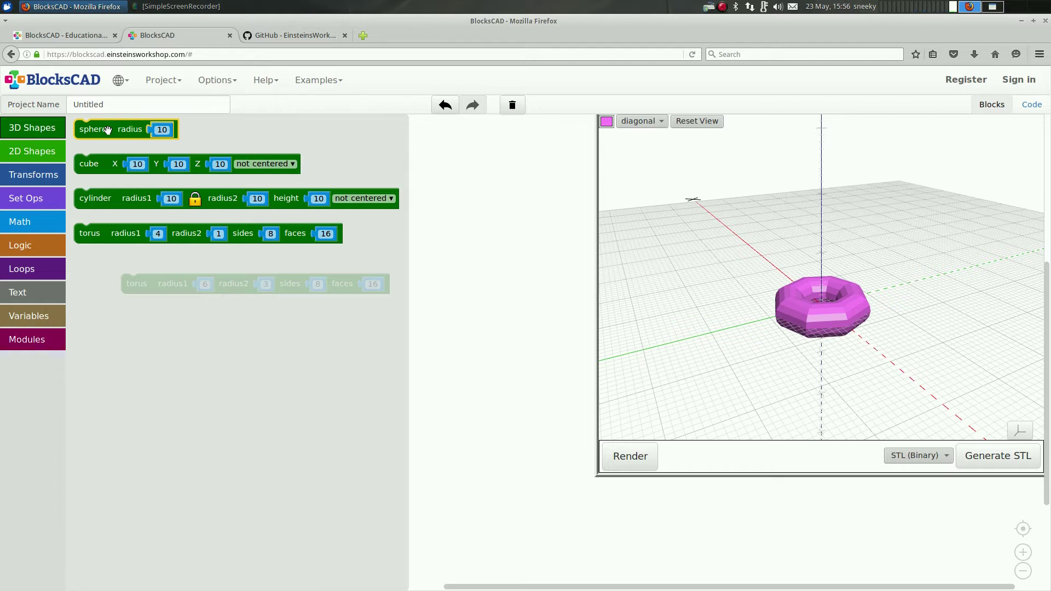
pyautogui.moveTo(107, 130); pyautogui.dragTo(183, 183)
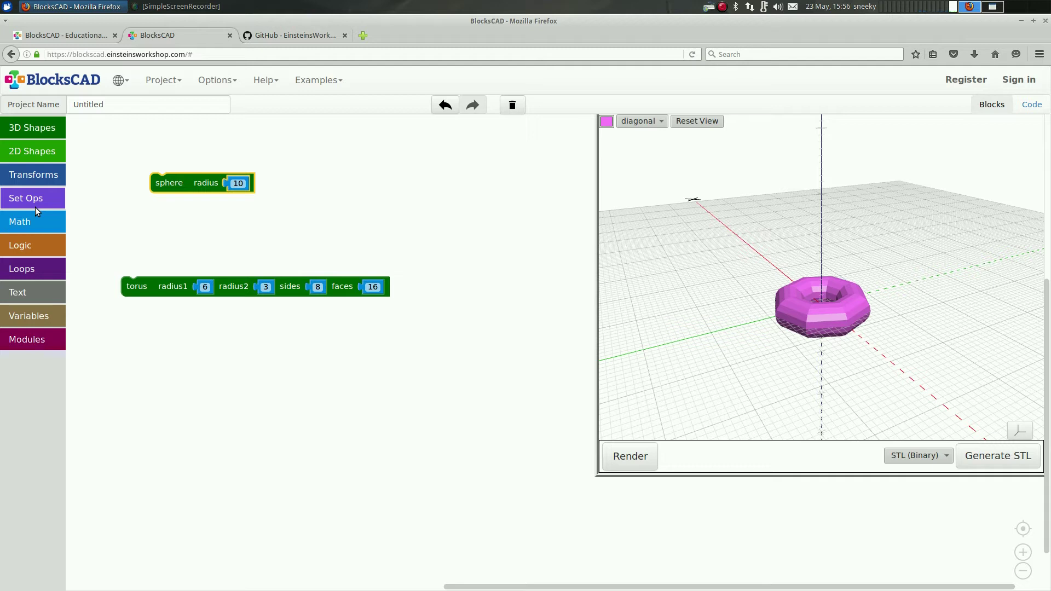
pyautogui.moveTo(173, 187); pyautogui.dragTo(154, 199)
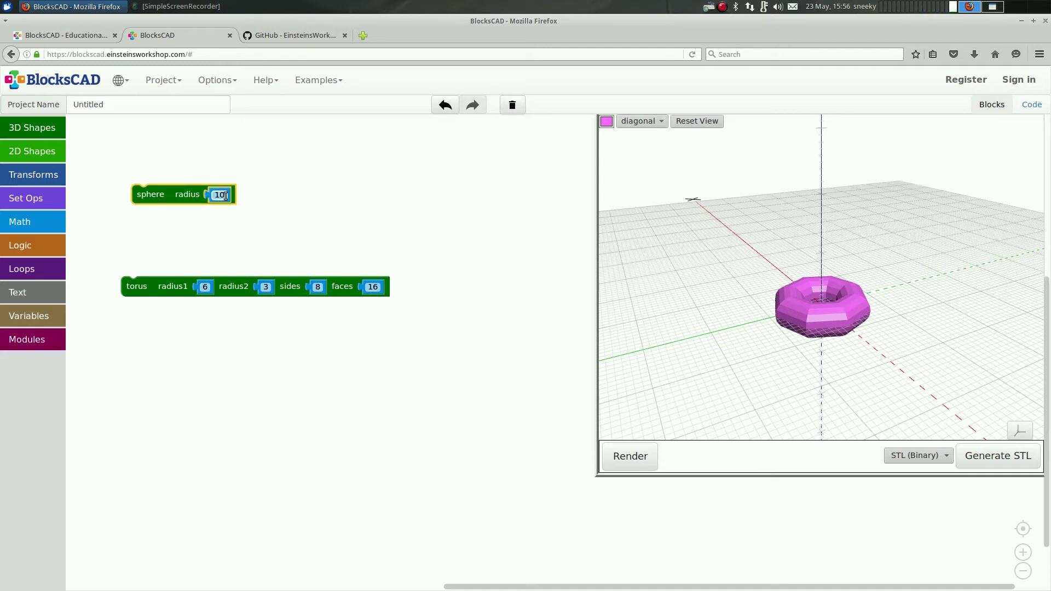
pyautogui.click(224, 196)
pyautogui.press('BackSpace')
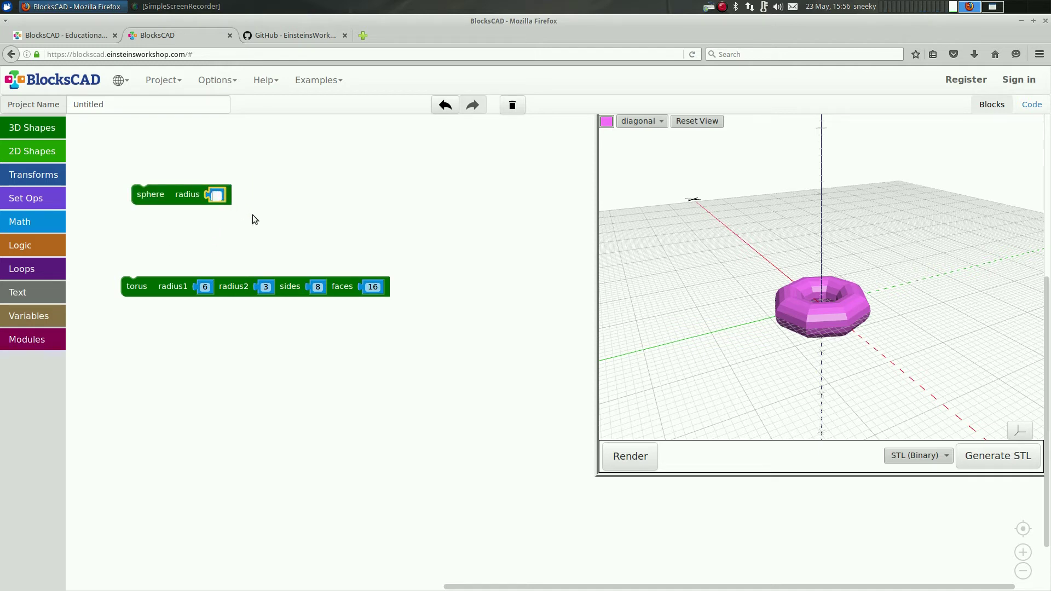
pyautogui.write('16')
pyautogui.click(623, 463)
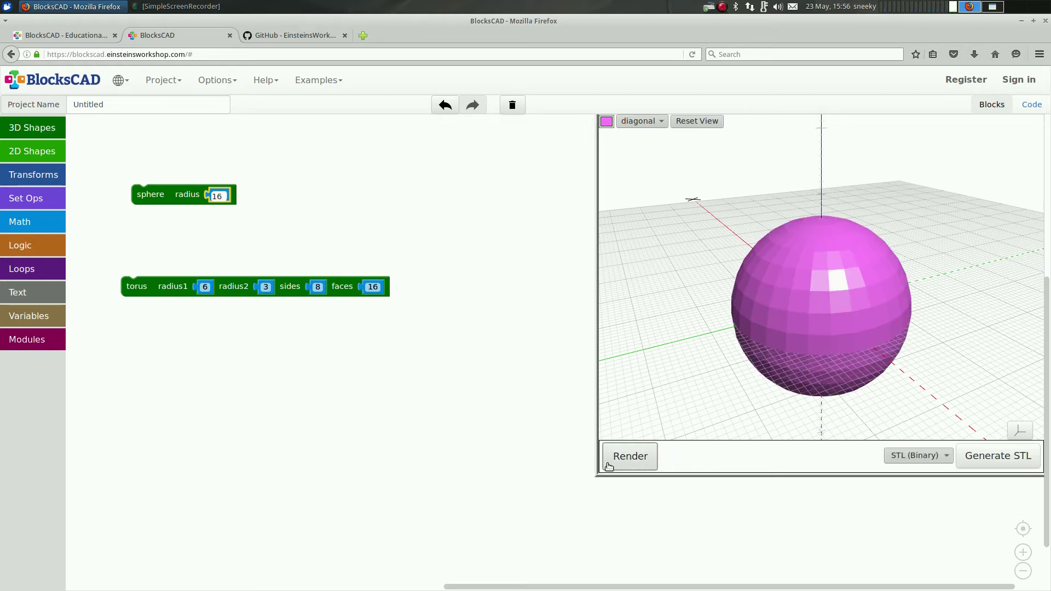
# Inspect the rendered sphere from several angles and delete the torus block from the workspace.
pyautogui.moveTo(821, 348); pyautogui.dragTo(792, 369)
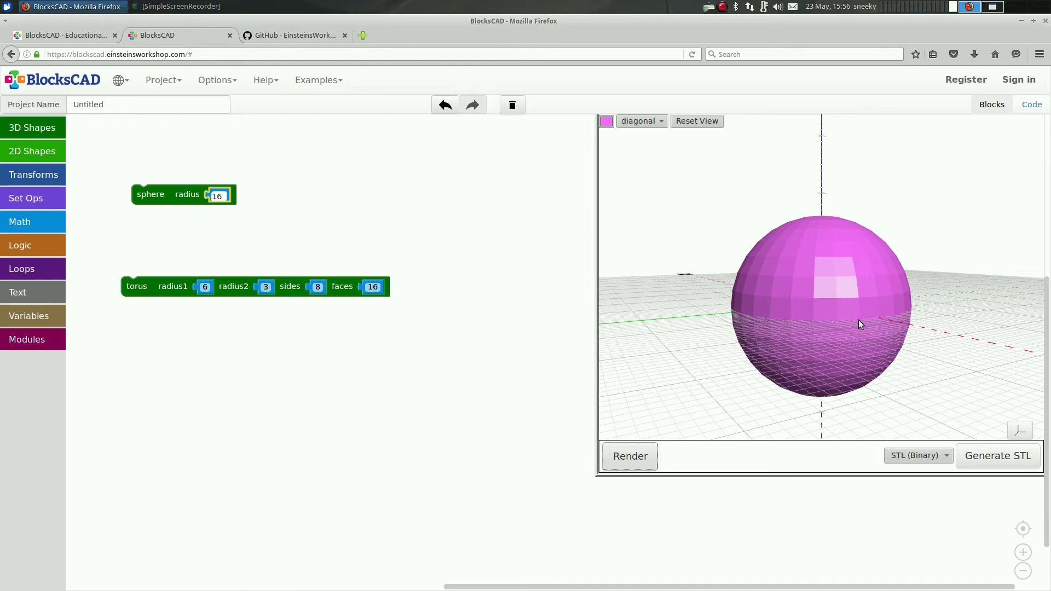
pyautogui.moveTo(858, 324); pyautogui.dragTo(579, 438)
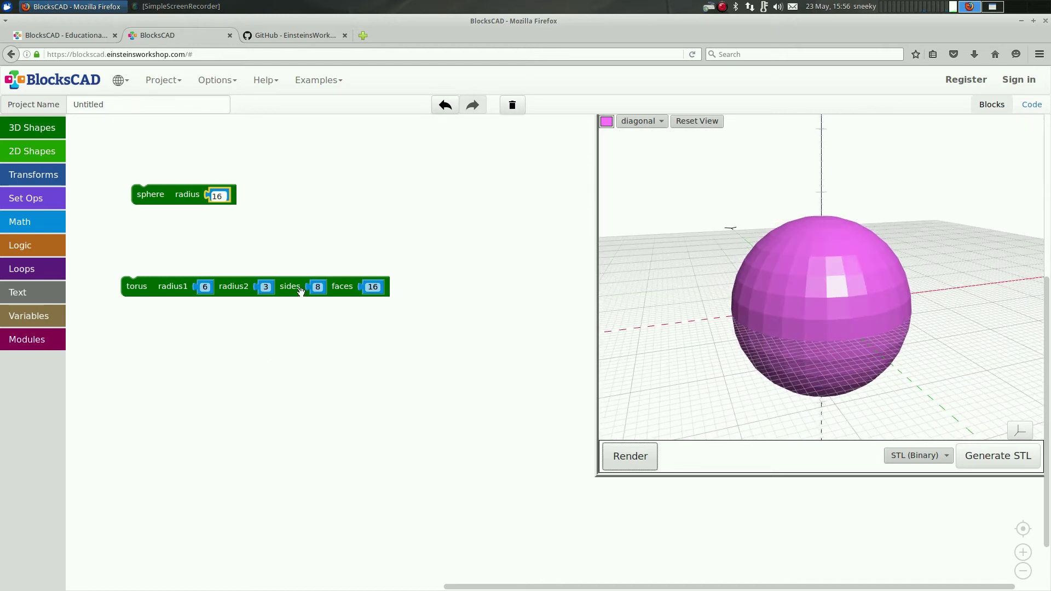
pyautogui.moveTo(301, 290); pyautogui.dragTo(49, 273)
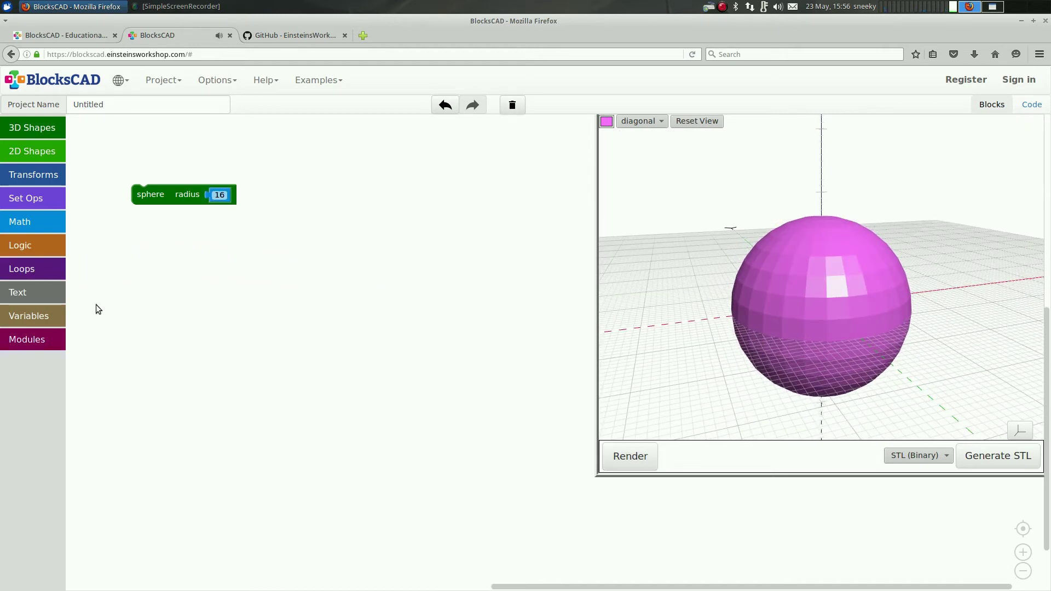
pyautogui.moveTo(819, 321)
pyautogui.mouseDown()
pyautogui.moveTo(711, 287)
pyautogui.moveTo(798, 335)
pyautogui.moveTo(787, 341)
pyautogui.moveTo(802, 329)
pyautogui.moveTo(809, 251)
pyautogui.moveTo(692, 230)
pyautogui.moveTo(635, 202)
pyautogui.moveTo(673, 239)
pyautogui.moveTo(790, 286)
pyautogui.moveTo(794, 356)
pyautogui.mouseUp()
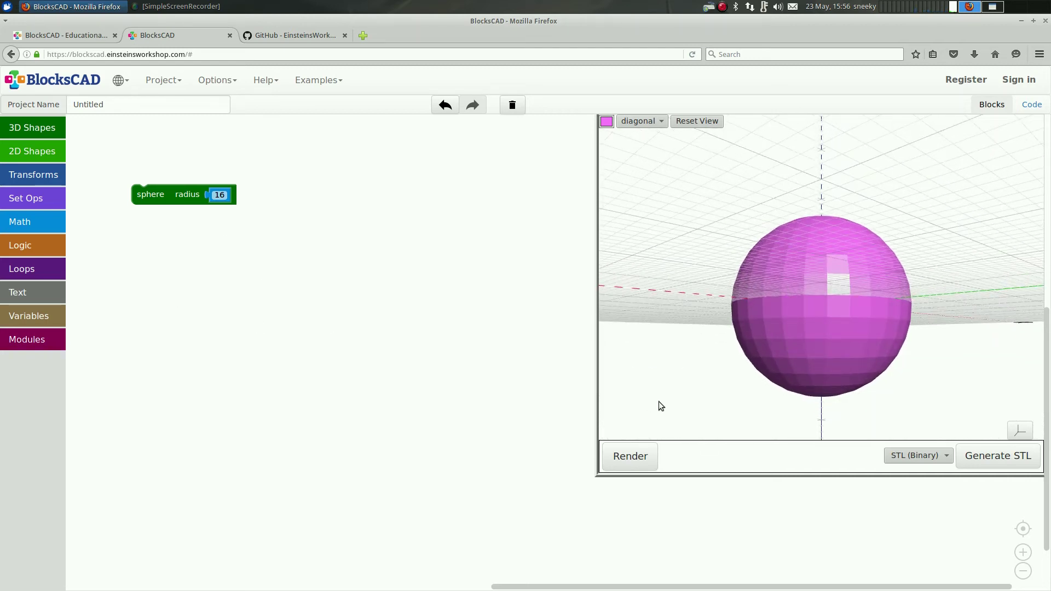
# Export the sphere as a binary STL, save the file, and check it in its containing folder.
pyautogui.click(995, 463)
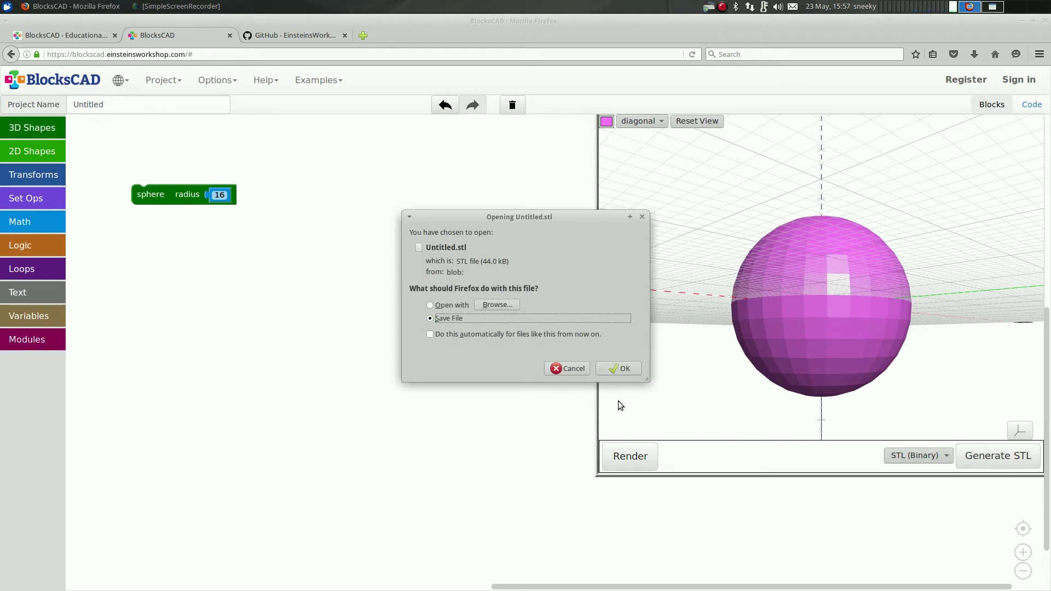
pyautogui.click(620, 369)
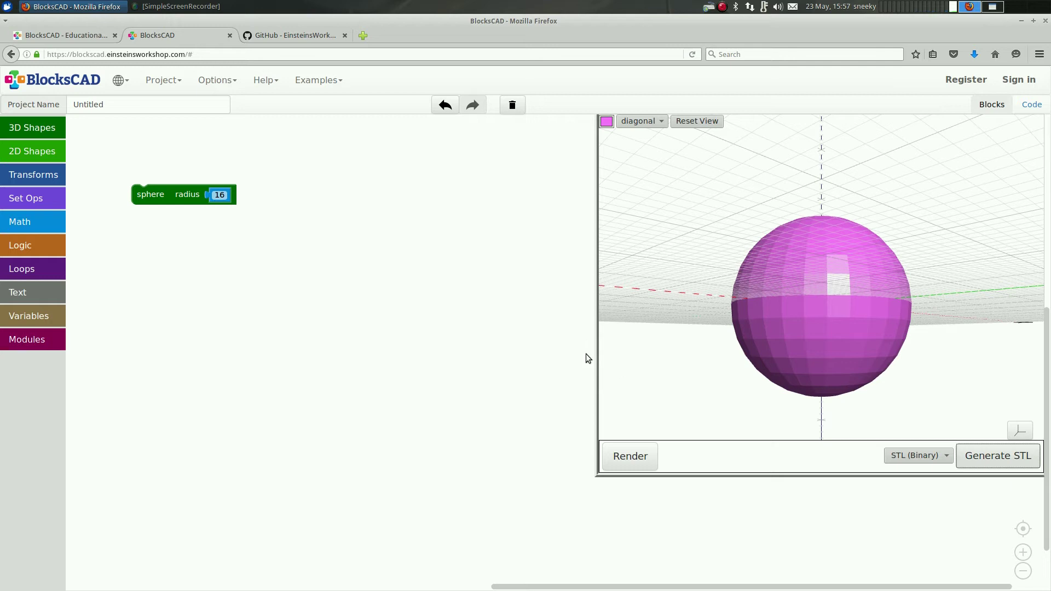
pyautogui.click(976, 56)
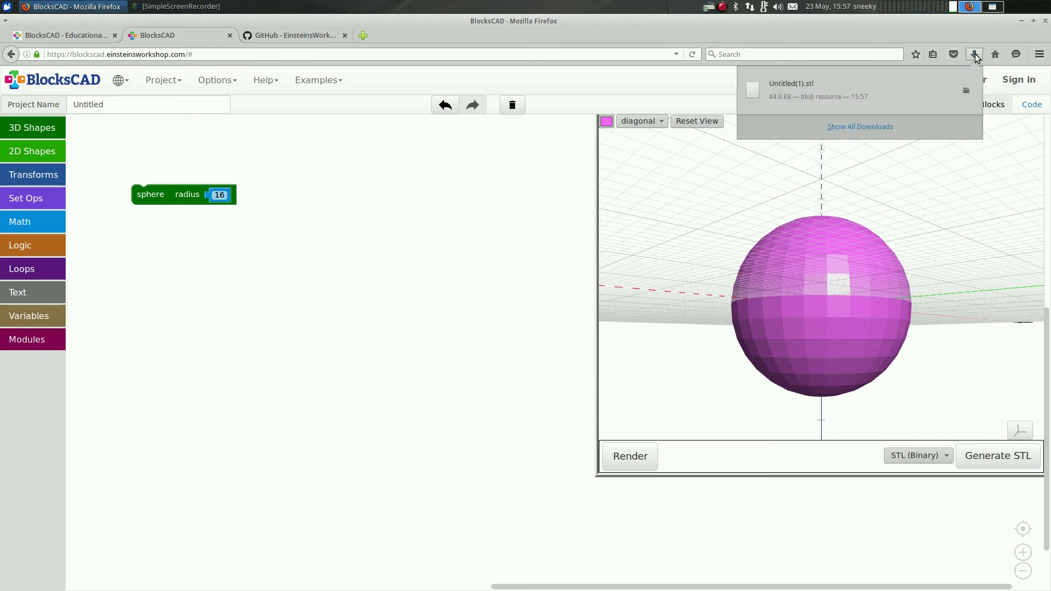
pyautogui.rightClick(896, 83)
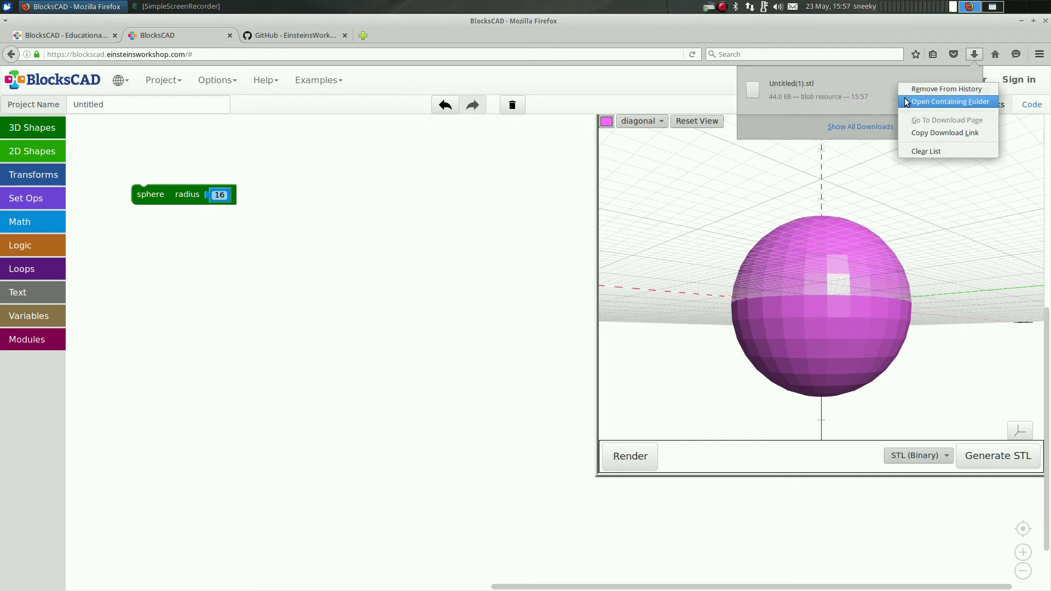
pyautogui.click(909, 103)
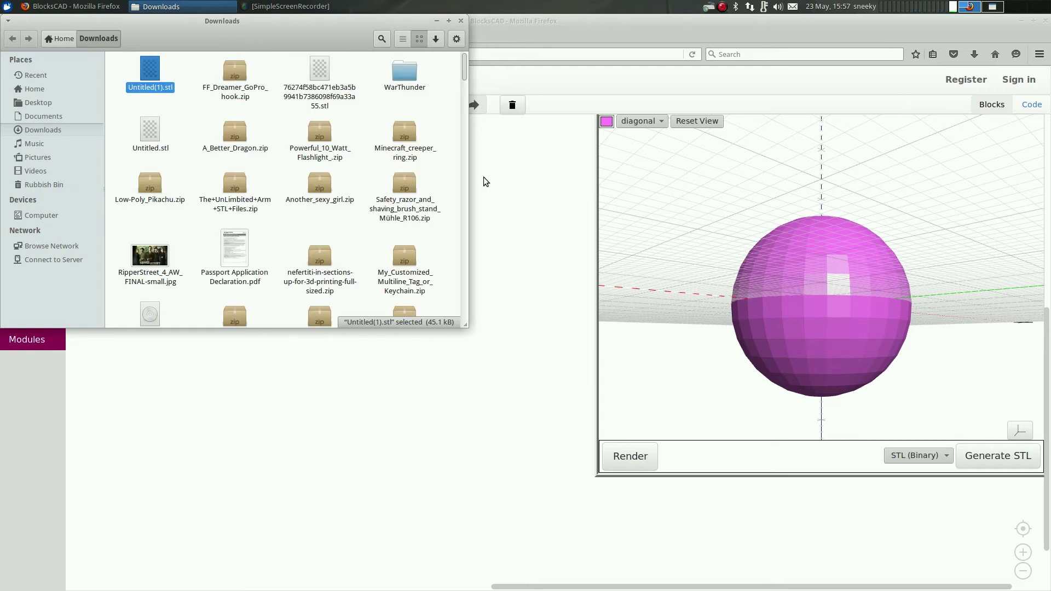
pyautogui.click(460, 22)
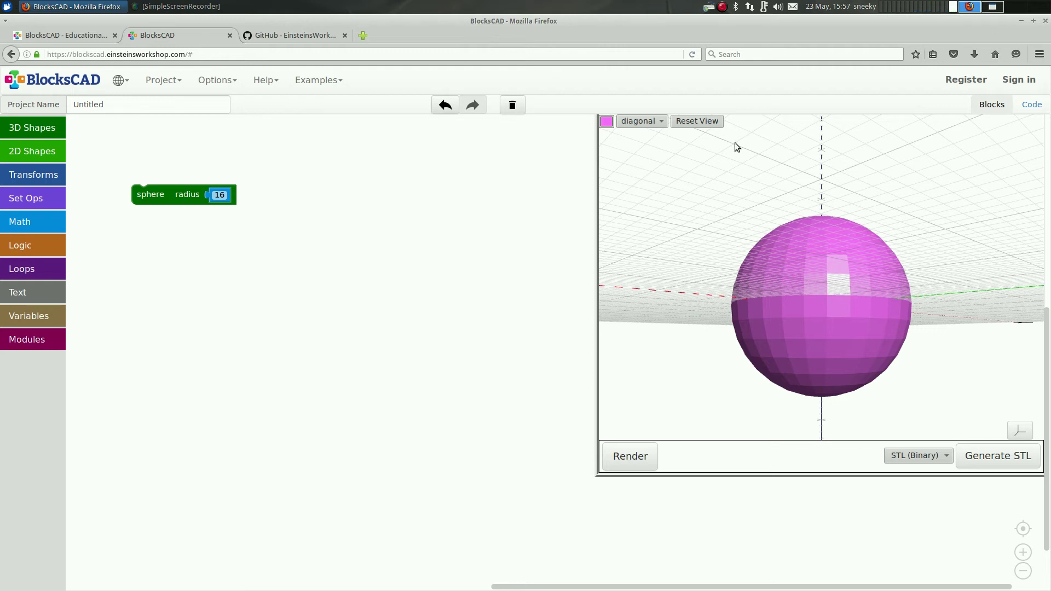
# Switch to Simplify3D and import the model Untitled(1).stl from the Downloads folder.
pyautogui.click(992, 7)
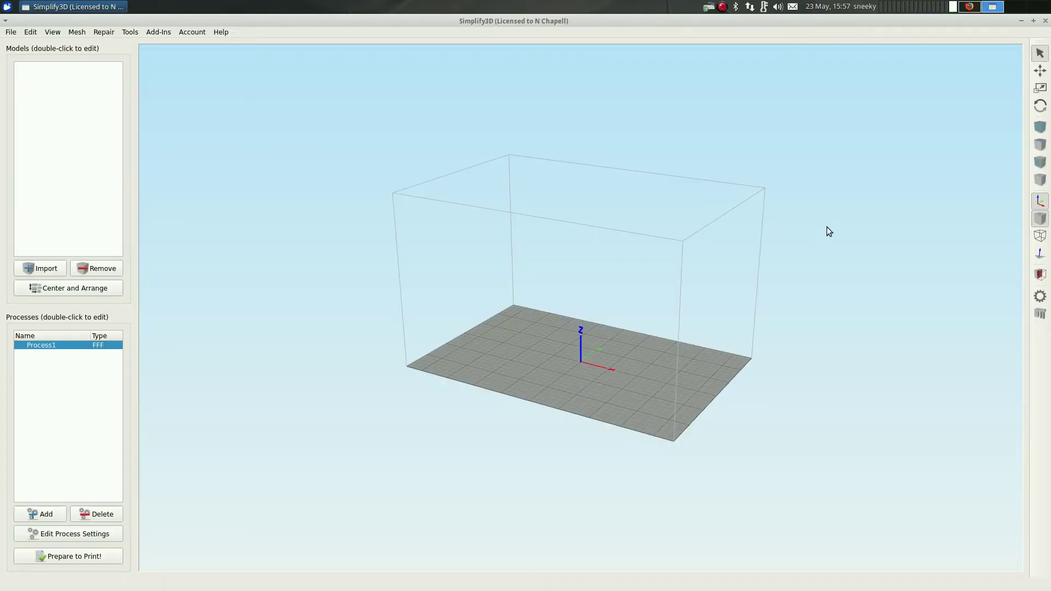
pyautogui.click(41, 269)
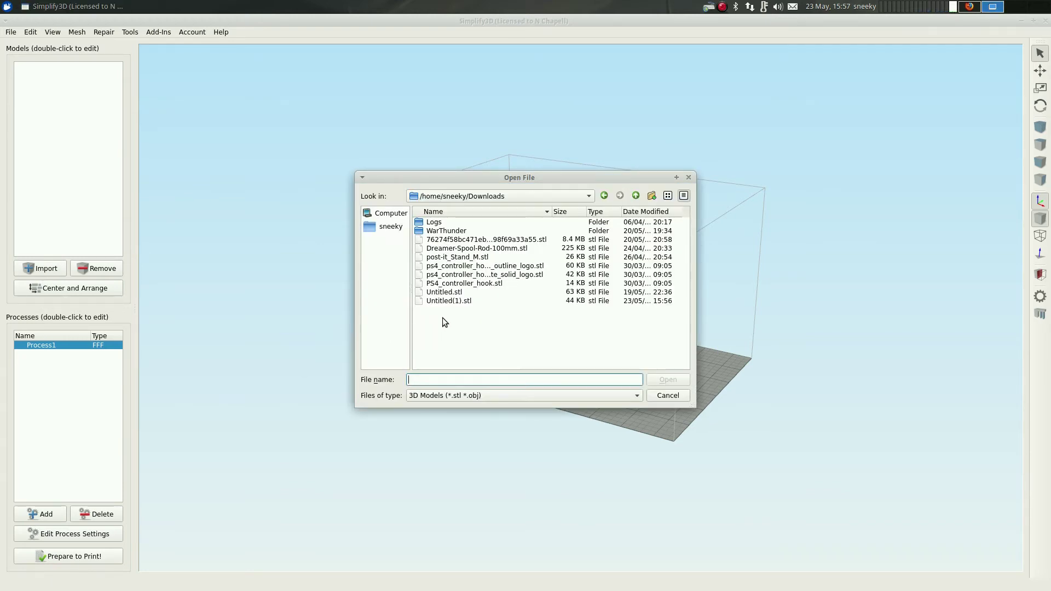
pyautogui.click(437, 300)
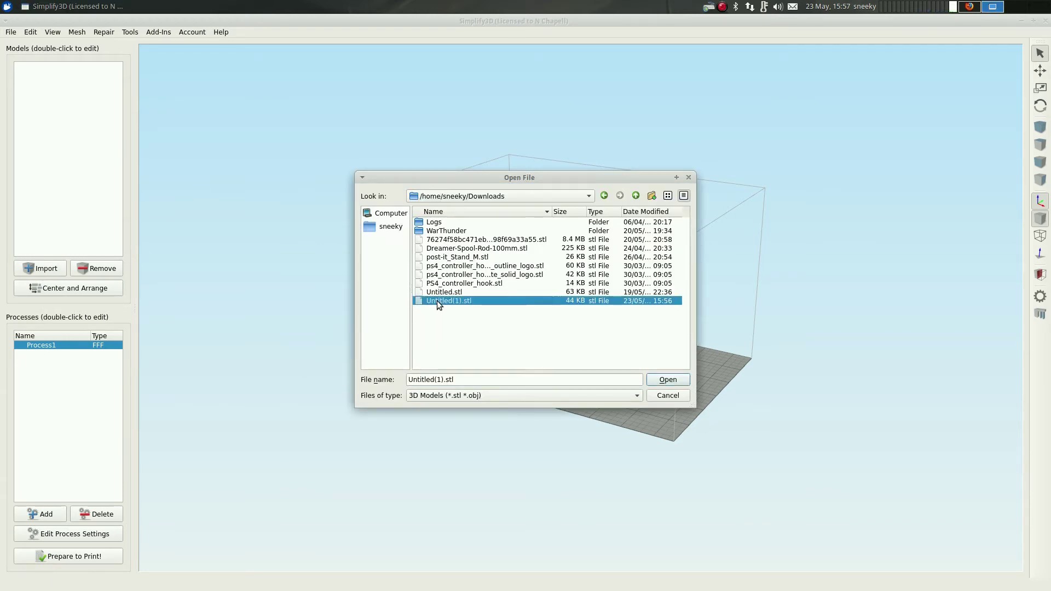
pyautogui.click(662, 380)
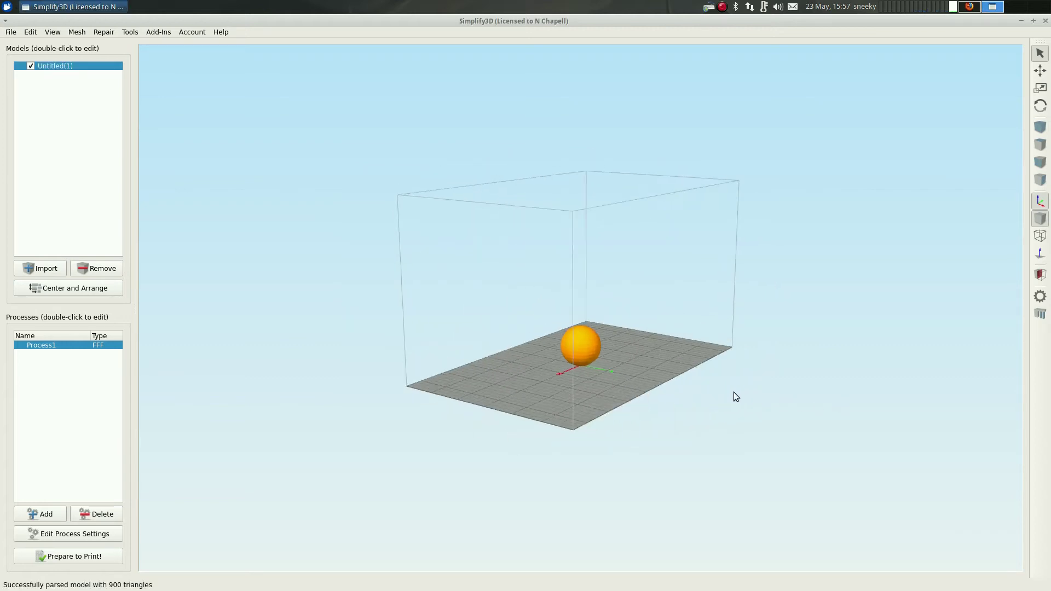
# Scale the imported sphere model uniformly to 120% and close its settings.
pyautogui.moveTo(734, 393); pyautogui.dragTo(619, 405)
pyautogui.scroll(4, 619, 404)
pyautogui.moveTo(687, 397); pyautogui.dragTo(425, 415)
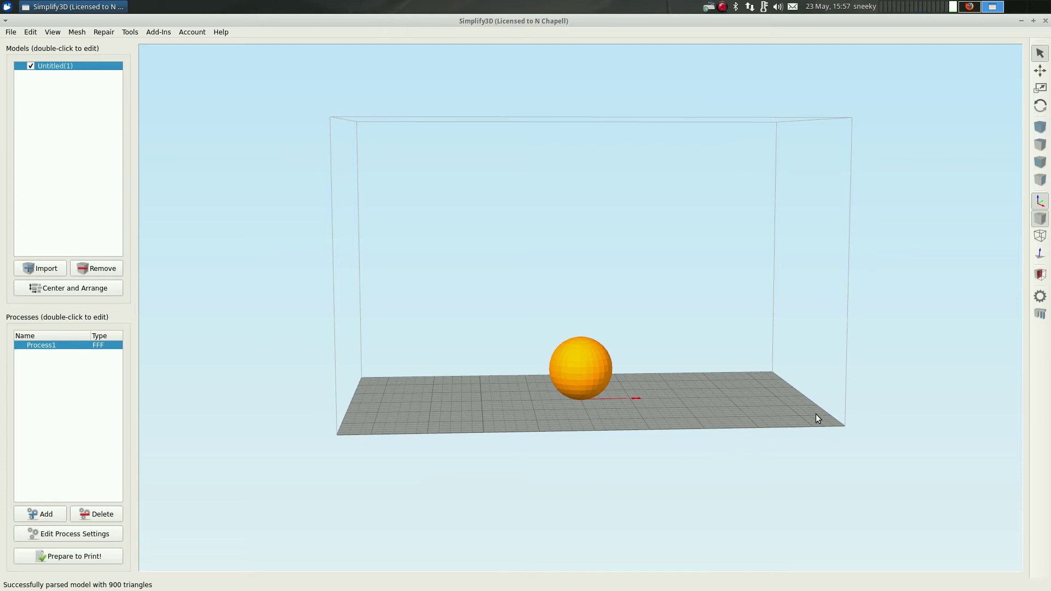
pyautogui.moveTo(816, 415); pyautogui.dragTo(706, 514)
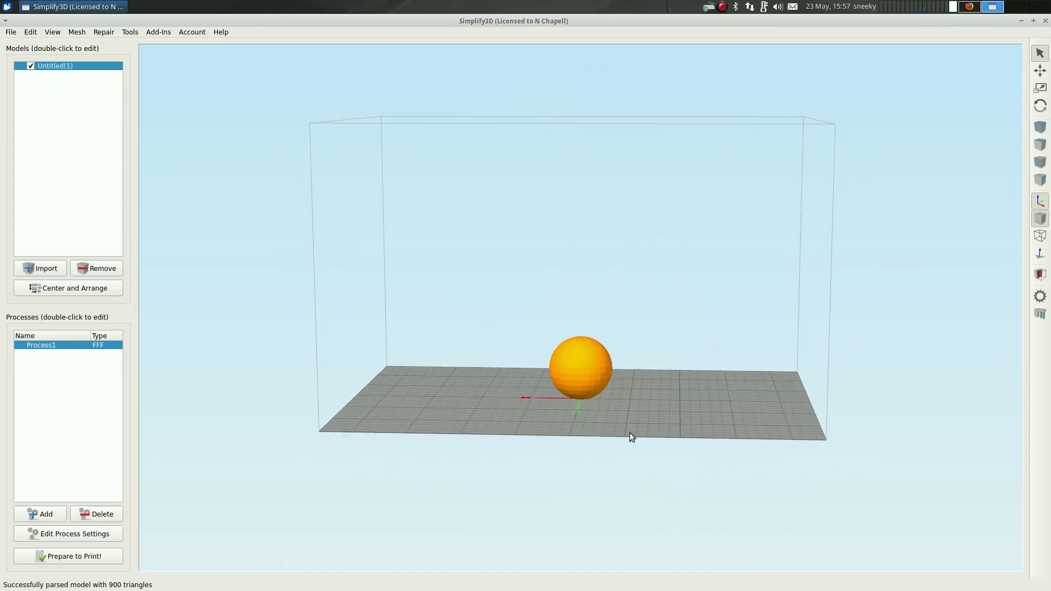
pyautogui.doubleClick(584, 369)
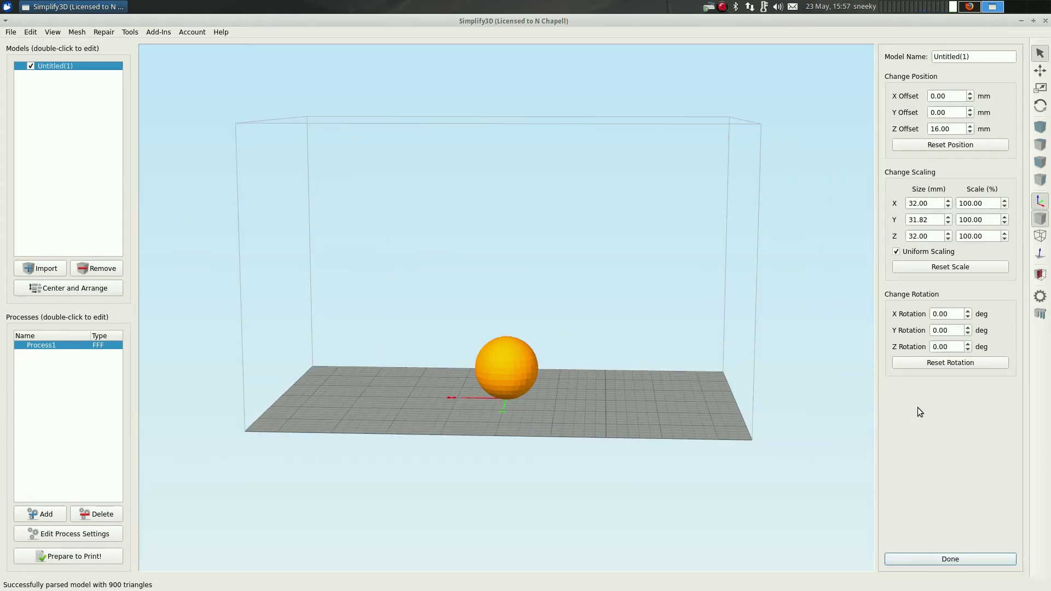
pyautogui.click(967, 205)
pyautogui.press('BackSpace')
pyautogui.write('2')
pyautogui.click(993, 560)
# Inspect the enlarged sphere on the build plate up close and review its size and scaling values.
pyautogui.moveTo(911, 310); pyautogui.dragTo(730, 330)
pyautogui.scroll(3, 730, 330)
pyautogui.moveTo(855, 392); pyautogui.dragTo(865, 366)
pyautogui.doubleClick(589, 441)
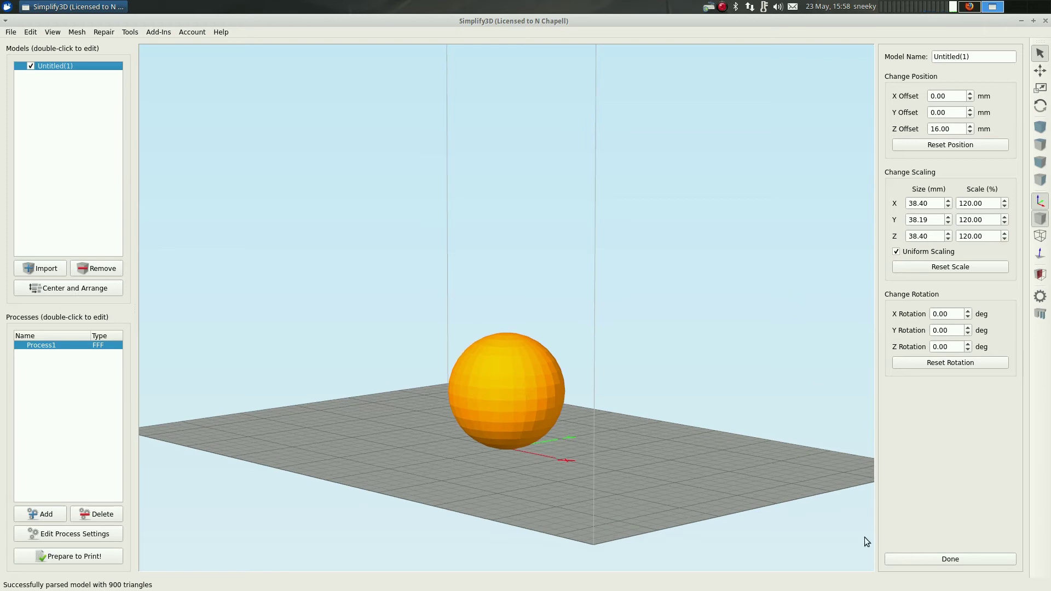
pyautogui.click(936, 558)
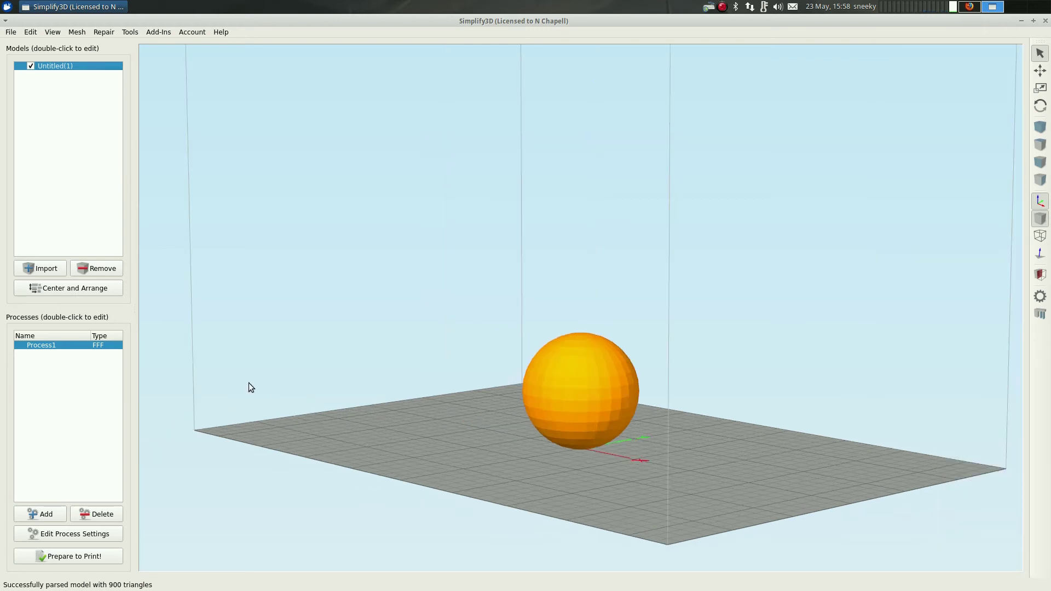
# Add a second print process configured for PLA, the right extruder only, and an included raft.
pyautogui.click(53, 513)
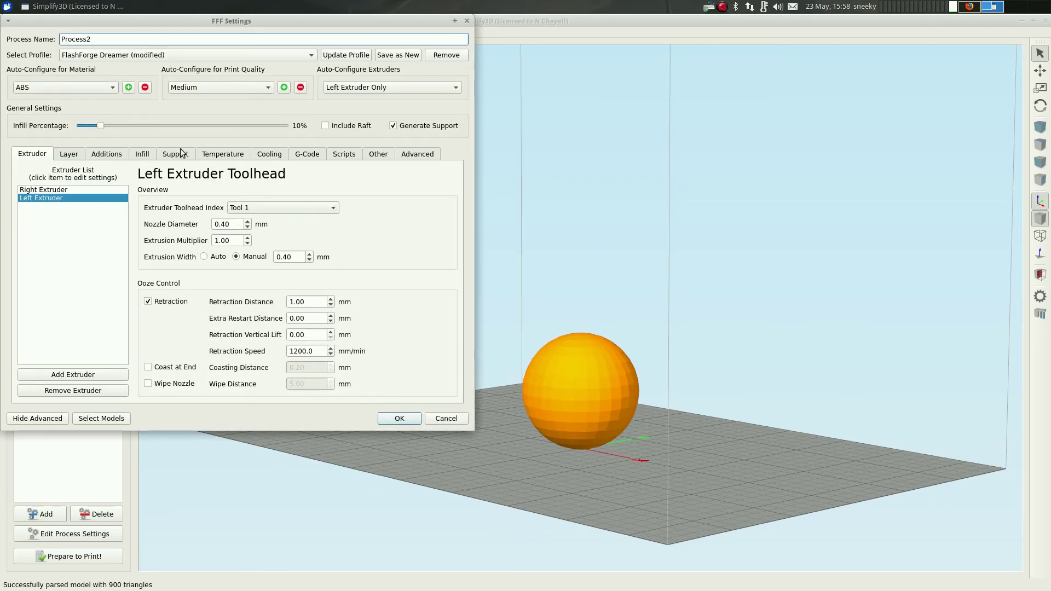
pyautogui.click(110, 87)
pyautogui.click(107, 77)
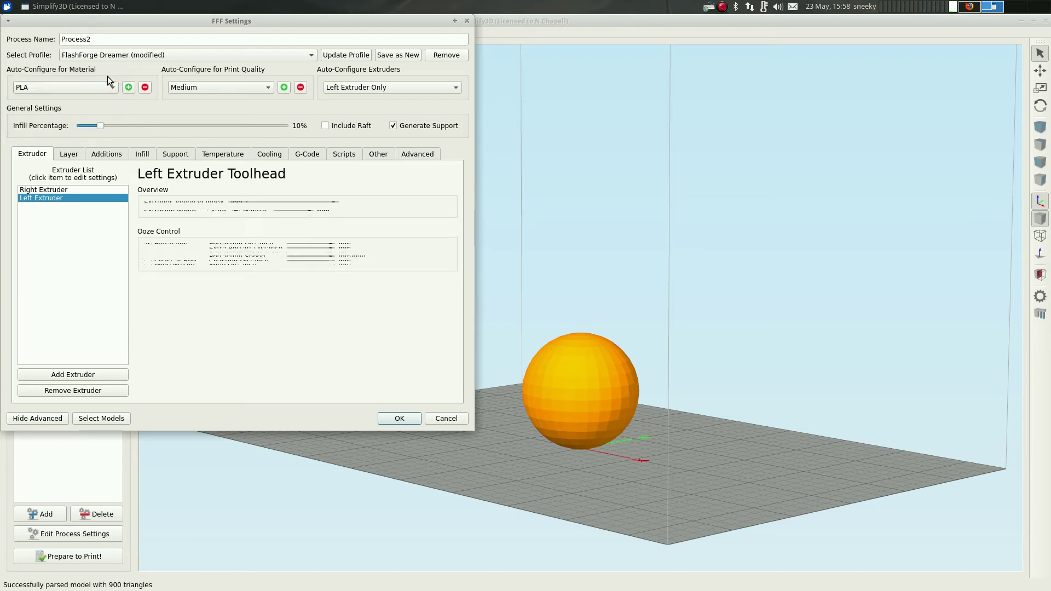
pyautogui.click(454, 88)
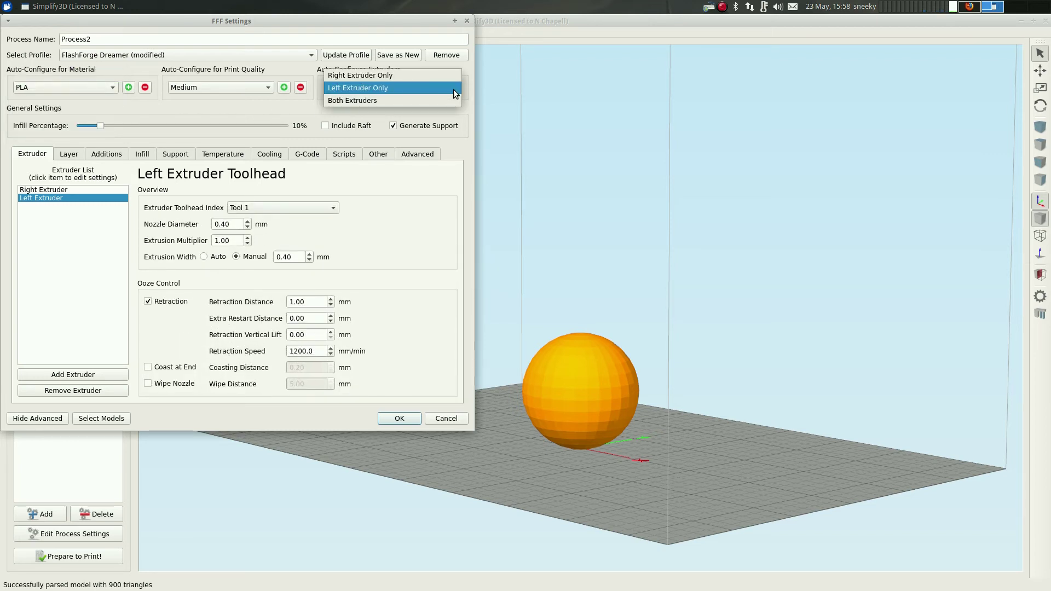
pyautogui.click(448, 77)
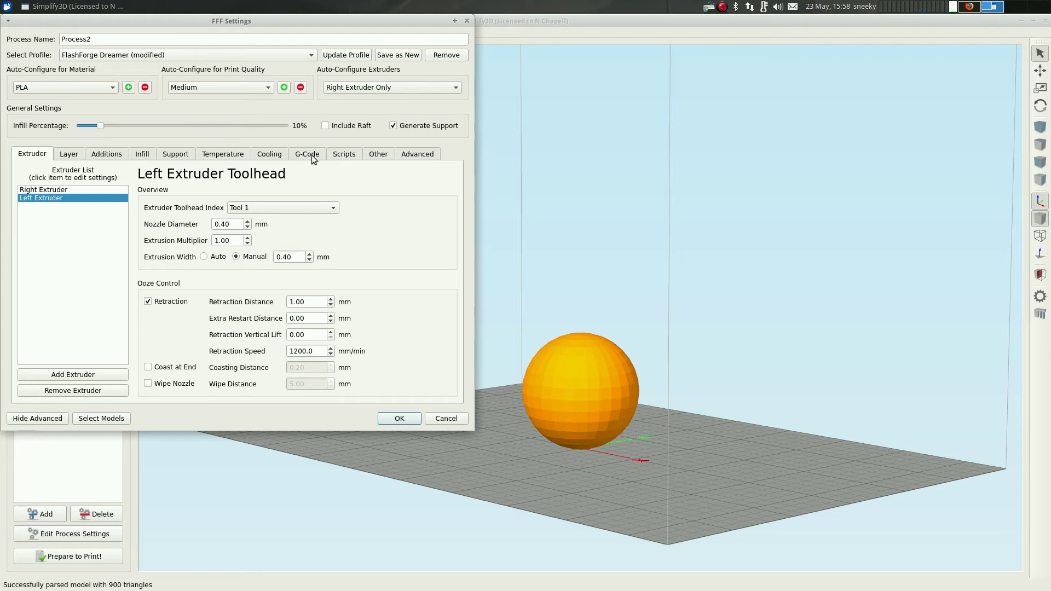
pyautogui.click(327, 127)
pyautogui.click(397, 418)
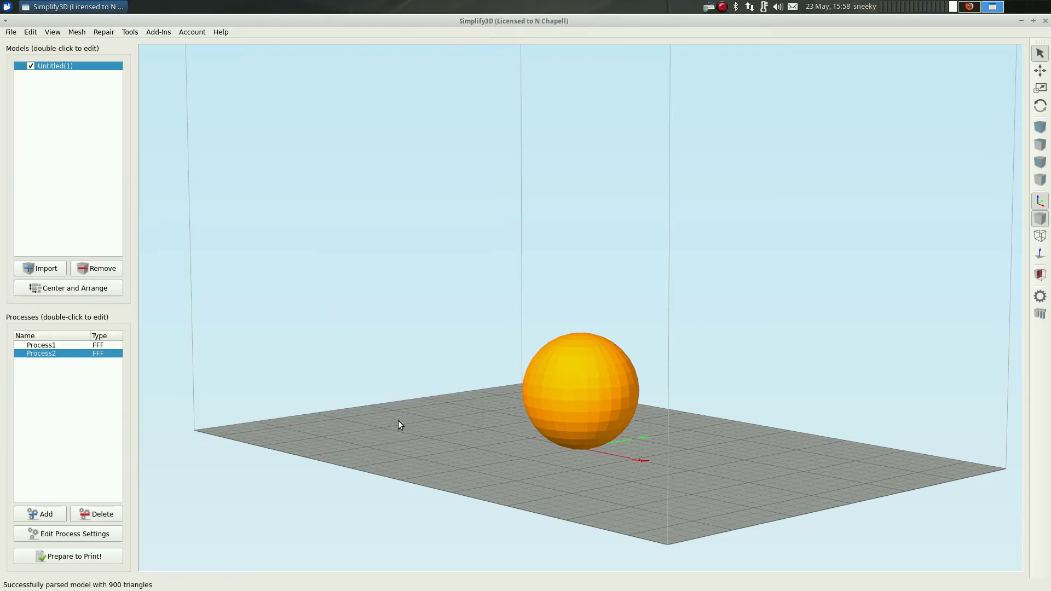
# Cancel the process selection for printing and delete Process1, keeping only Process2.
pyautogui.click(97, 556)
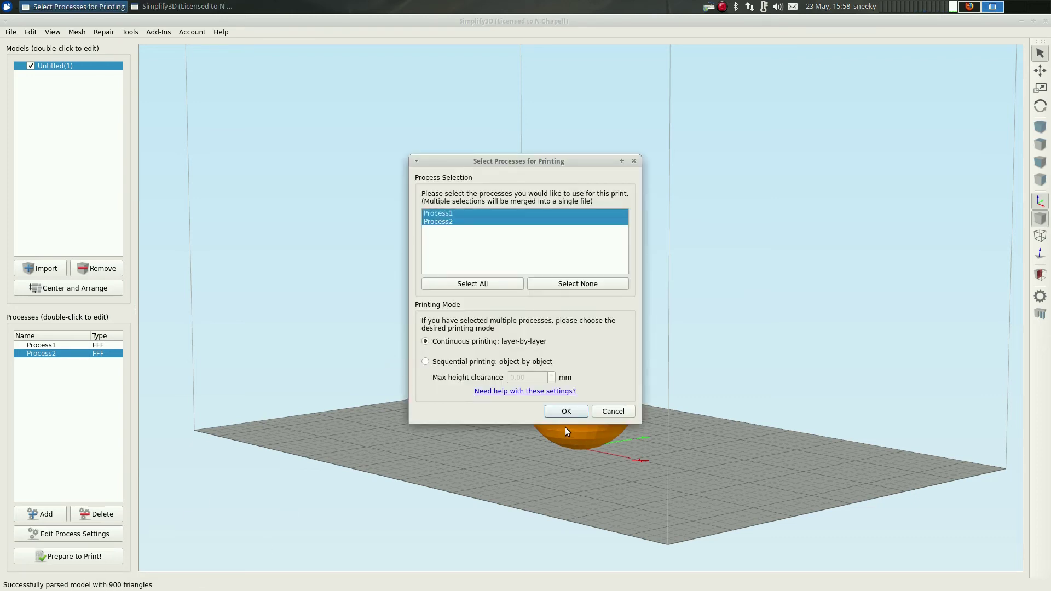
pyautogui.click(613, 412)
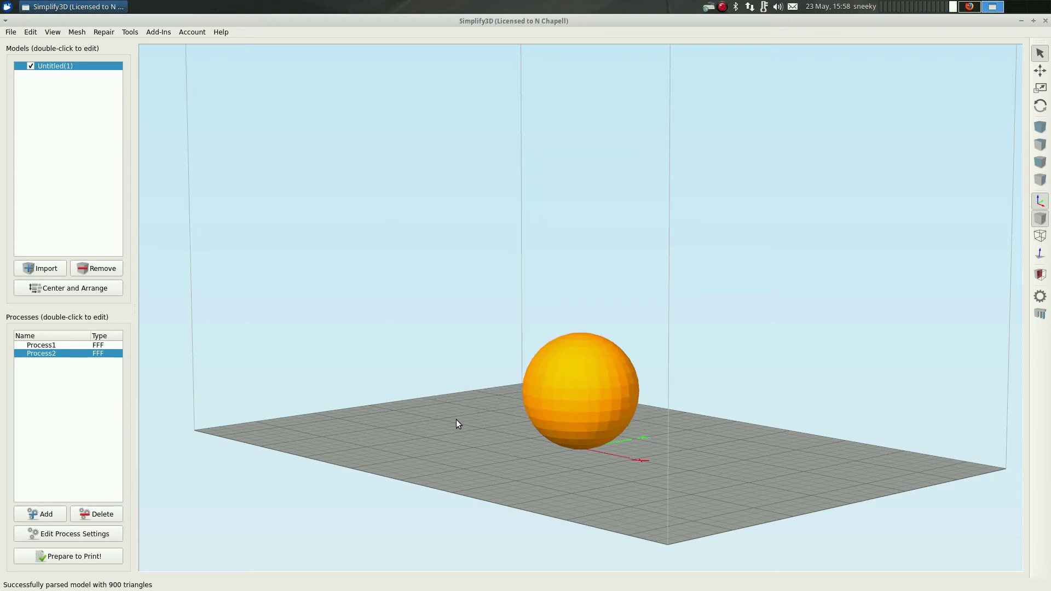
pyautogui.click(57, 344)
pyautogui.click(112, 517)
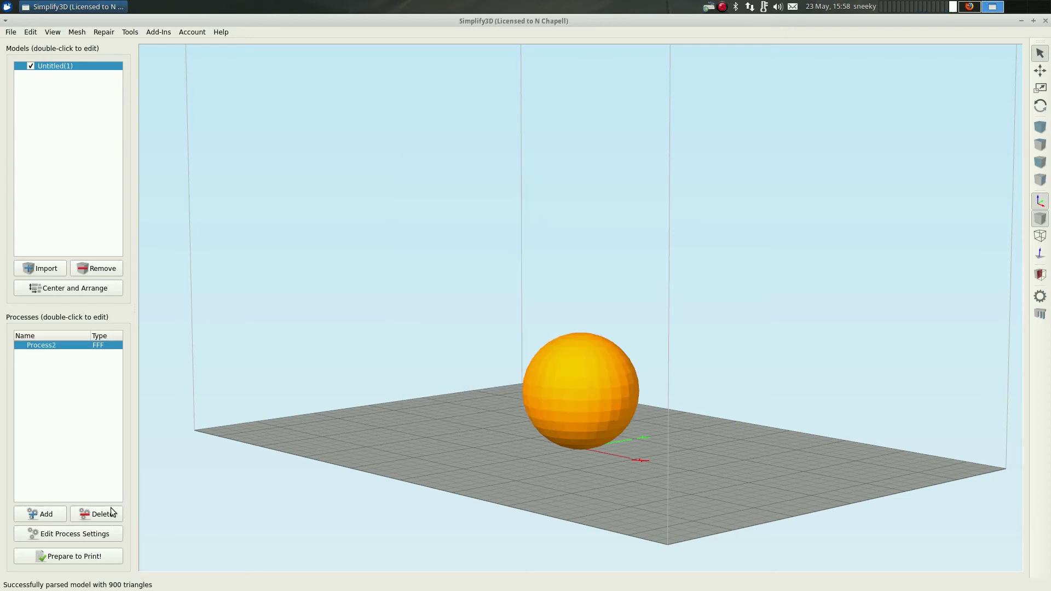
# Prepare the sphere for printing with Process2 and examine the toolpath preview with its raft and supports.
pyautogui.click(70, 556)
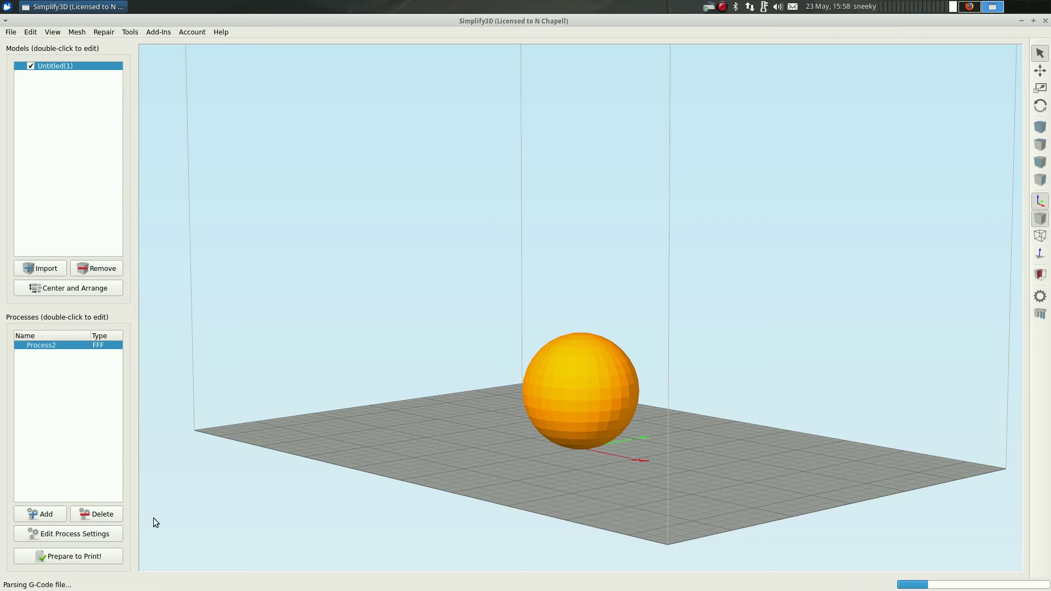
pyautogui.moveTo(676, 392); pyautogui.dragTo(337, 415)
pyautogui.scroll(3, 519, 444)
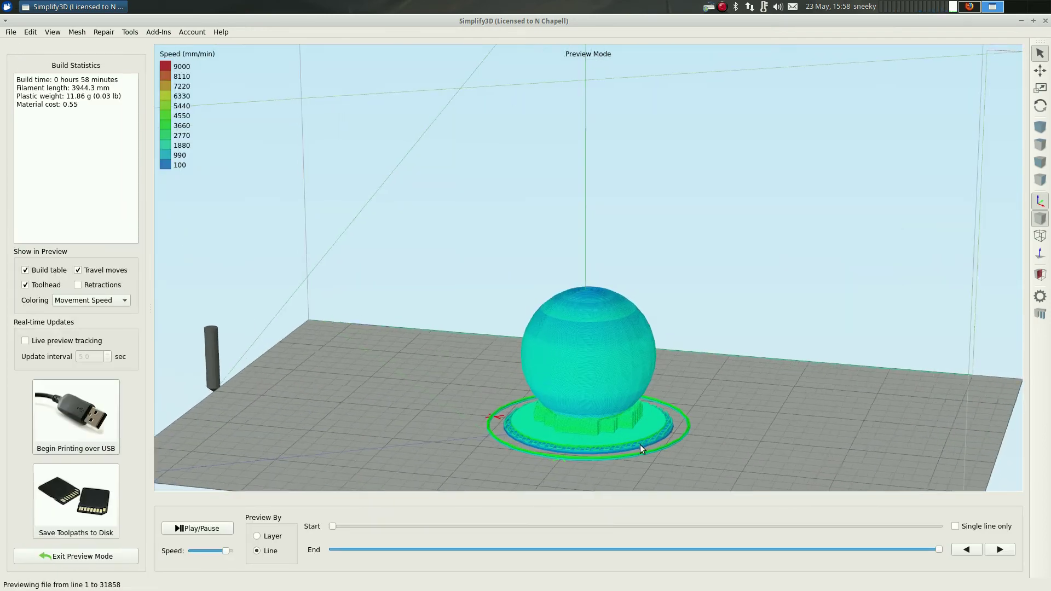
pyautogui.moveTo(639, 444); pyautogui.dragTo(328, 485)
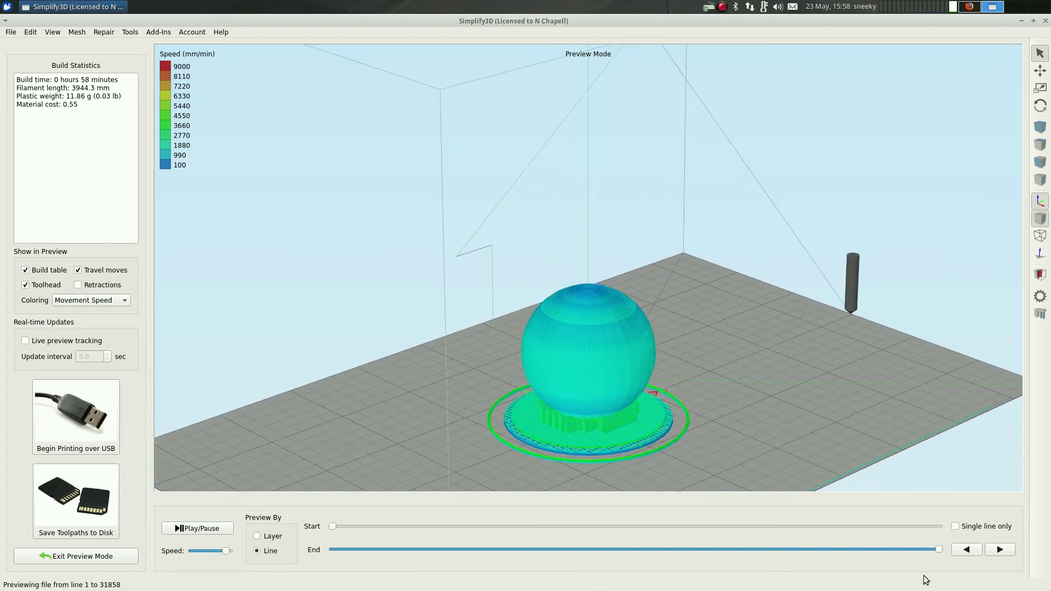
# Scrub the toolpath preview from the first line to about halfway, examine the sphere's infill, and return to the first line.
pyautogui.moveTo(938, 549); pyautogui.dragTo(236, 553)
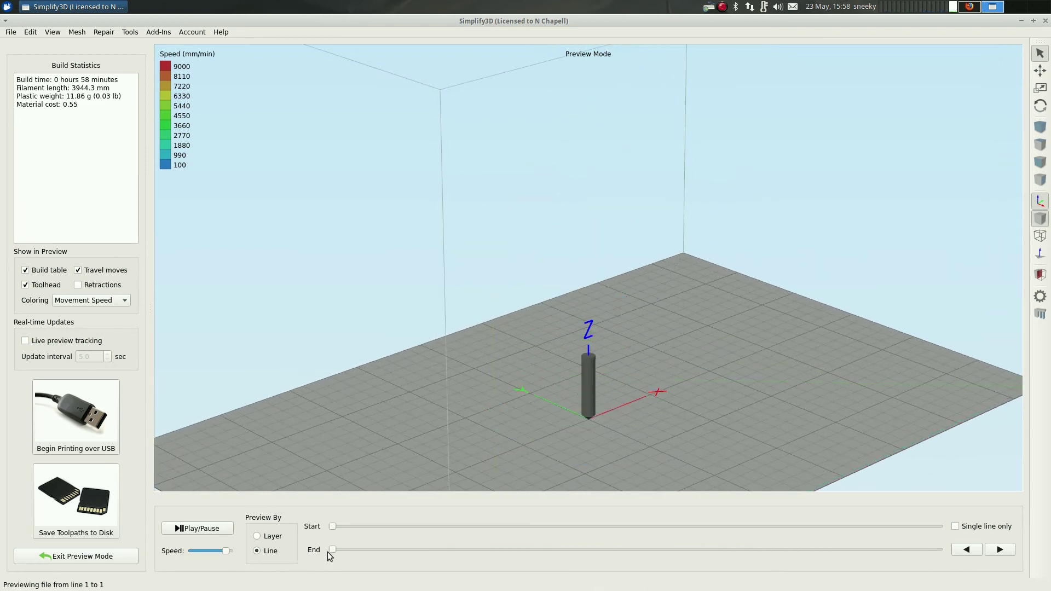
pyautogui.moveTo(327, 551); pyautogui.dragTo(600, 562)
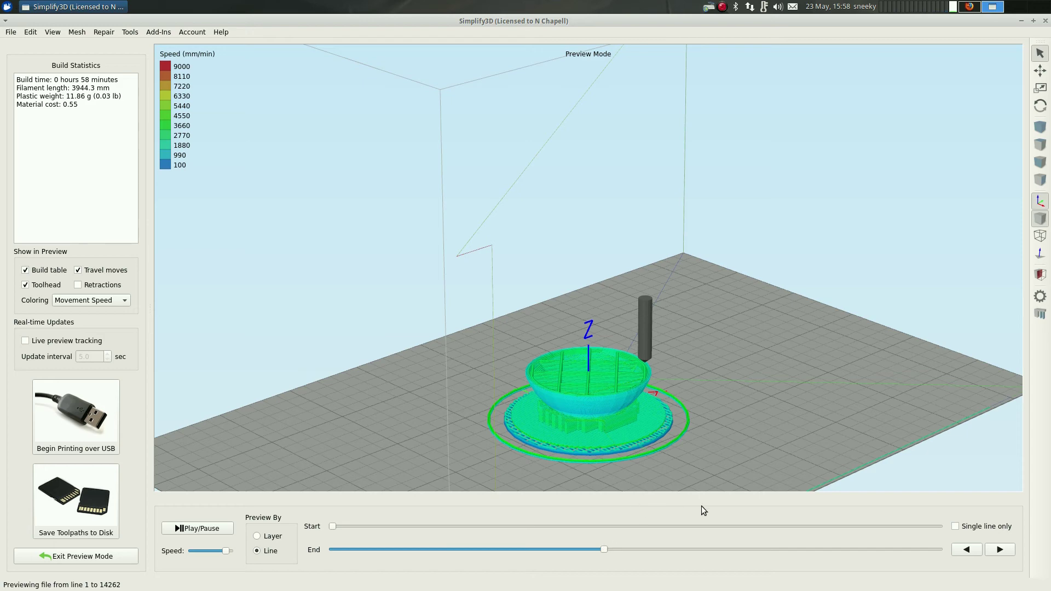
pyautogui.moveTo(712, 485); pyautogui.dragTo(550, 501)
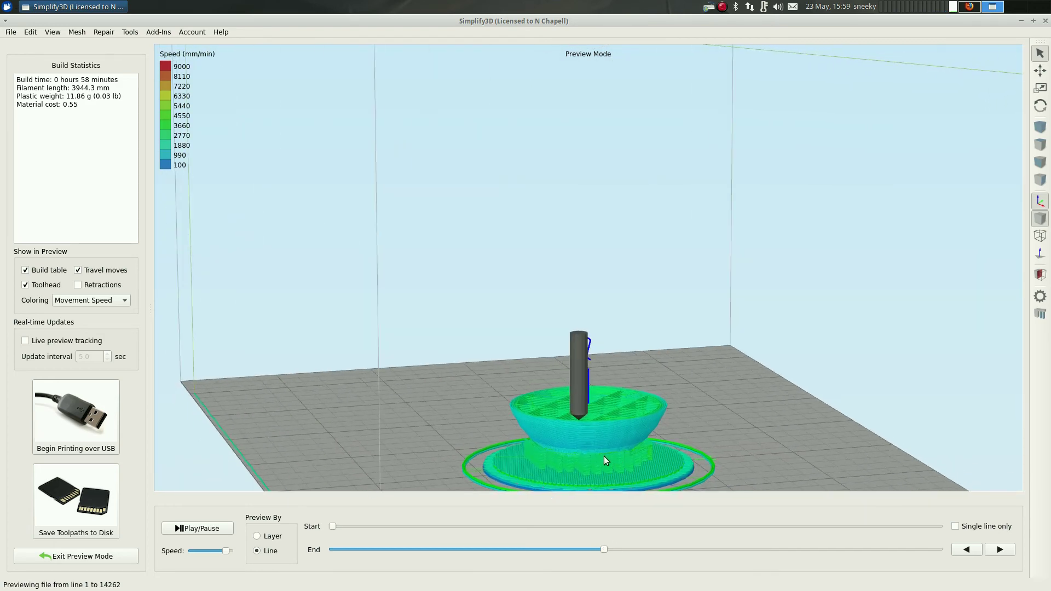
pyautogui.moveTo(607, 549); pyautogui.dragTo(333, 554)
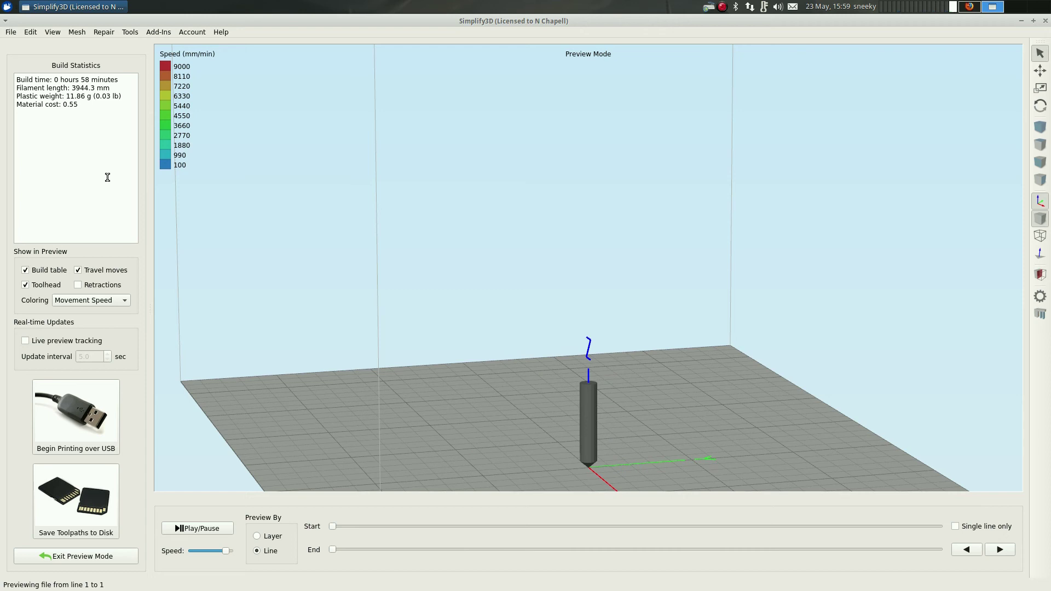
# Switch back to Firefox, view the BlocksCAD sphere from above, and show the EinsteinsWorkshop/BlocksCAD repository on GitHub.
pyautogui.click(969, 6)
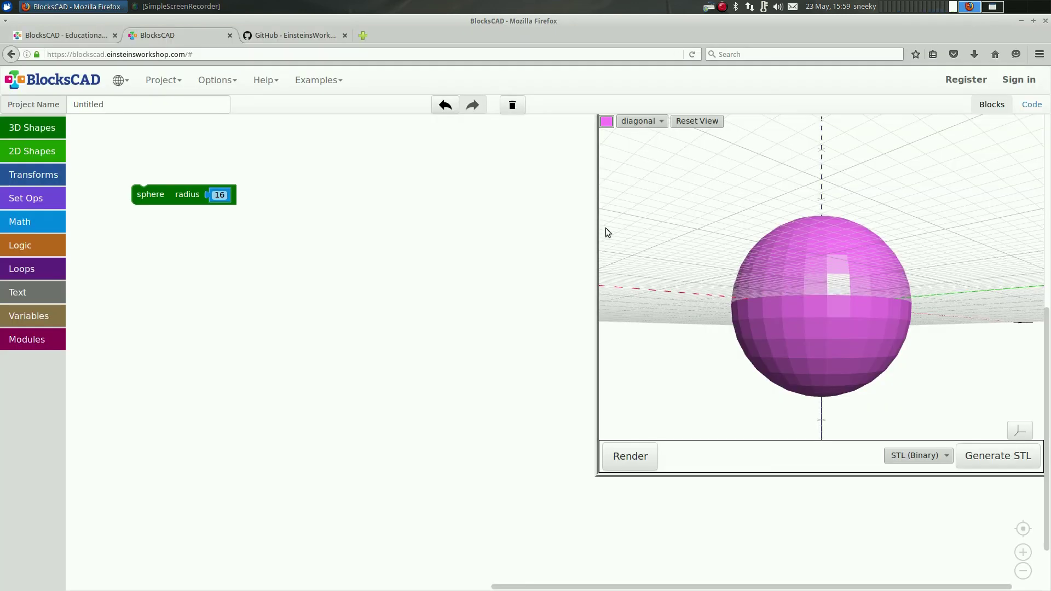
pyautogui.moveTo(433, 215)
pyautogui.mouseDown()
pyautogui.moveTo(408, 259)
pyautogui.moveTo(433, 223)
pyautogui.mouseUp()
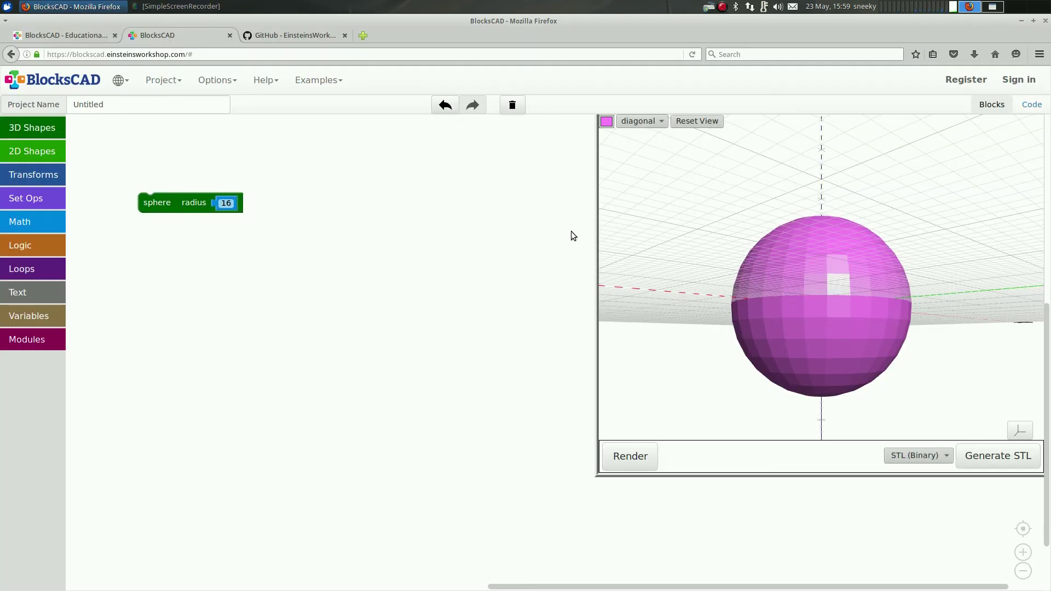
pyautogui.moveTo(761, 236); pyautogui.dragTo(764, 286)
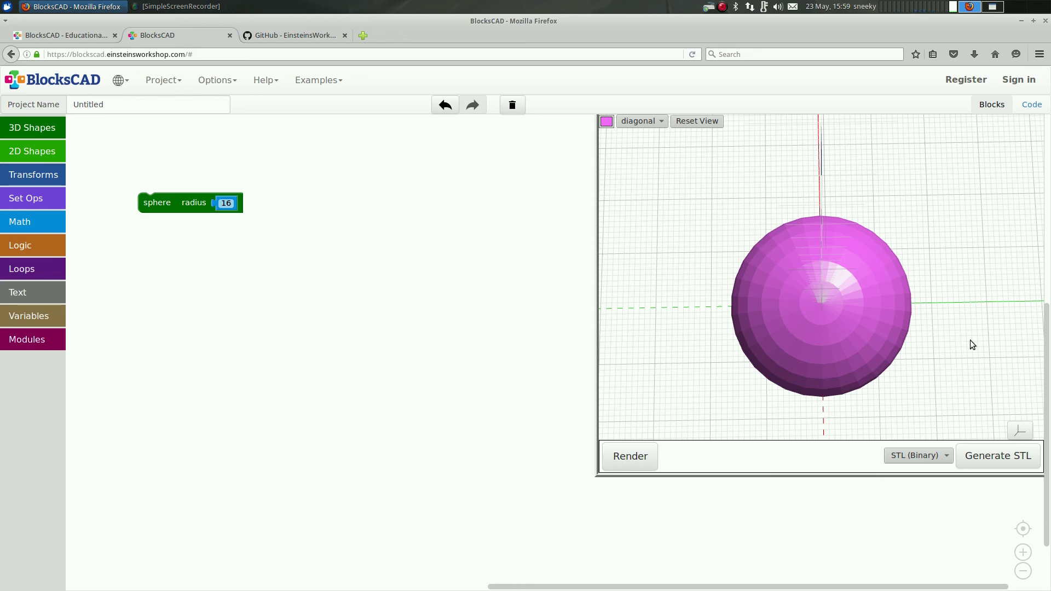
pyautogui.moveTo(971, 339); pyautogui.dragTo(935, 336)
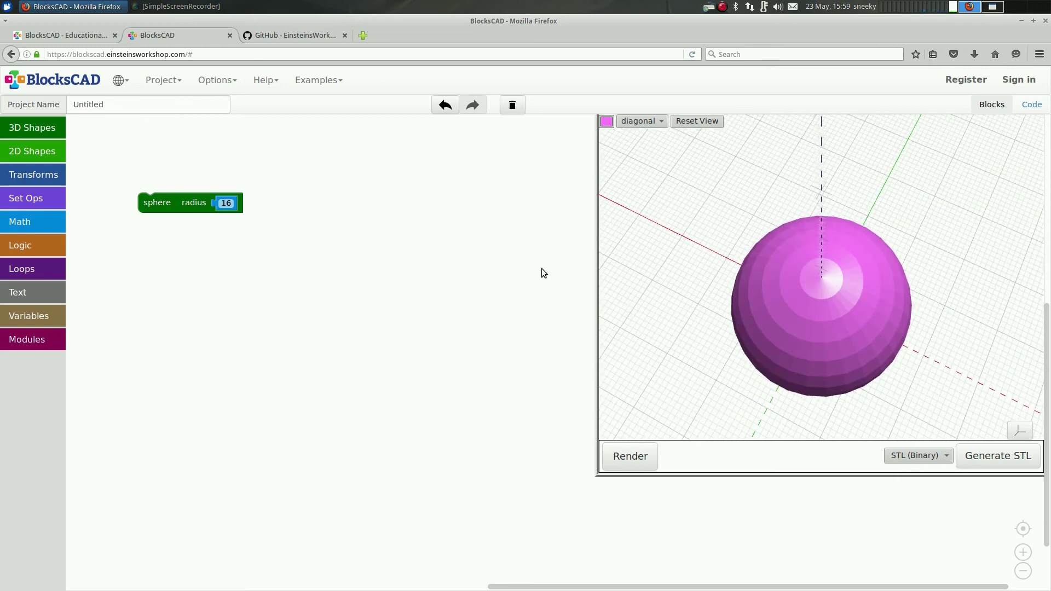
pyautogui.click(286, 36)
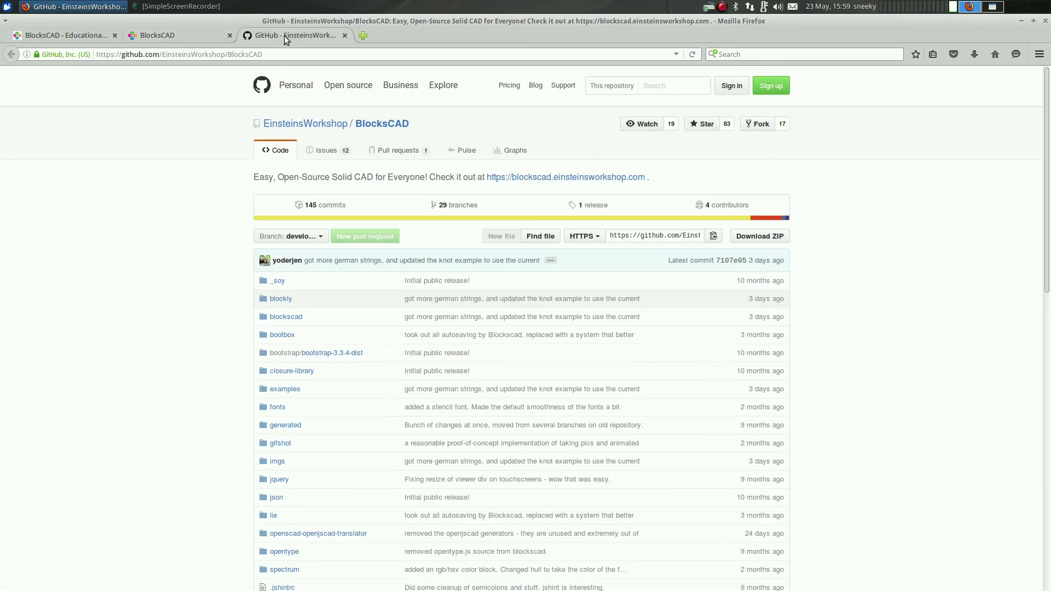